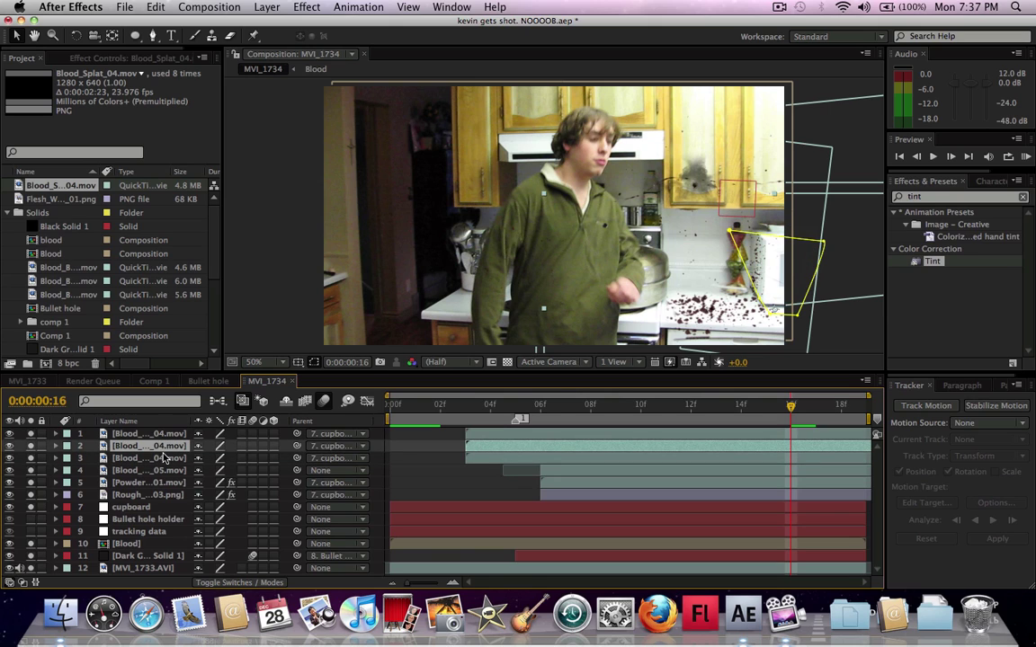
Step: Delete Mask 1 from the second Blood_Splat_04 layer and reposition that splat further down and right over the counter
{"action": "key", "text": "m"}
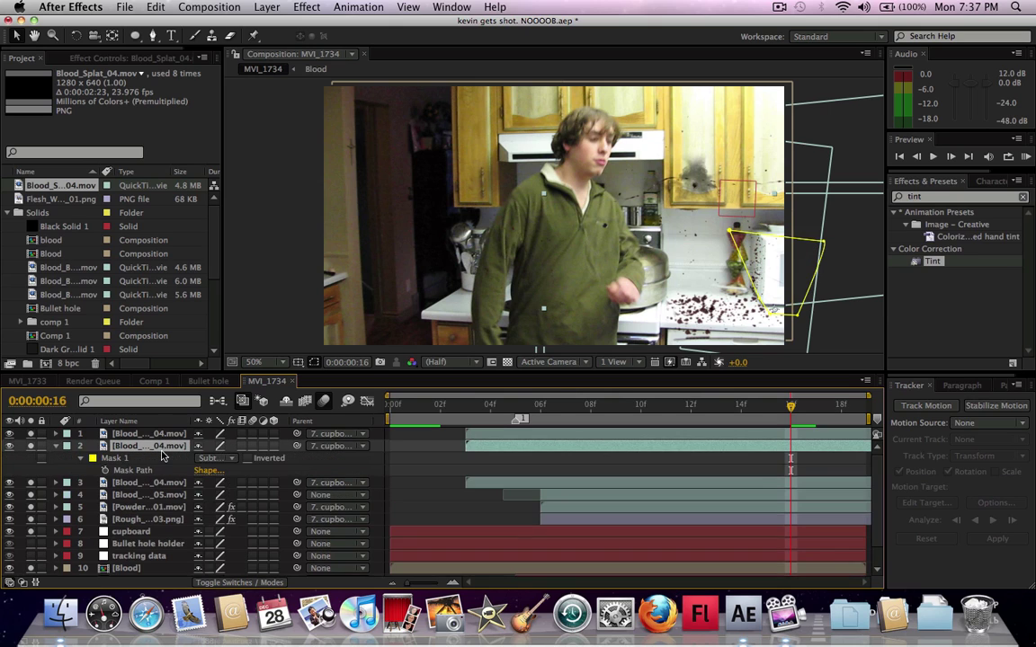
{"action": "left_click", "coordinate": [132, 460]}
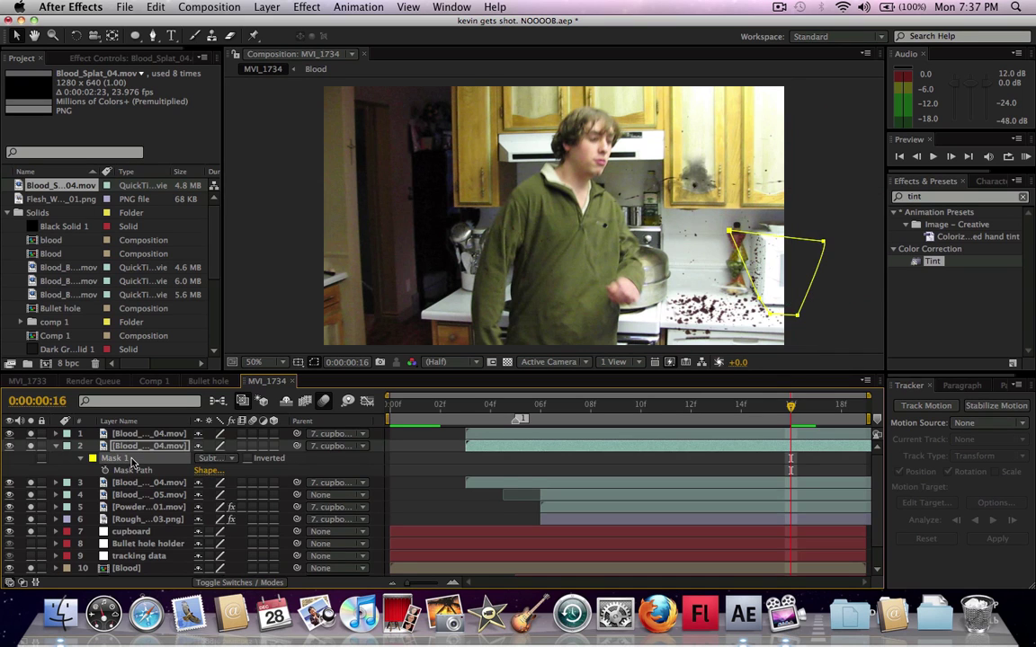
{"action": "key", "text": "m"}
{"action": "left_click_drag", "start_coordinate": [551, 223], "coordinate": [575, 248]}
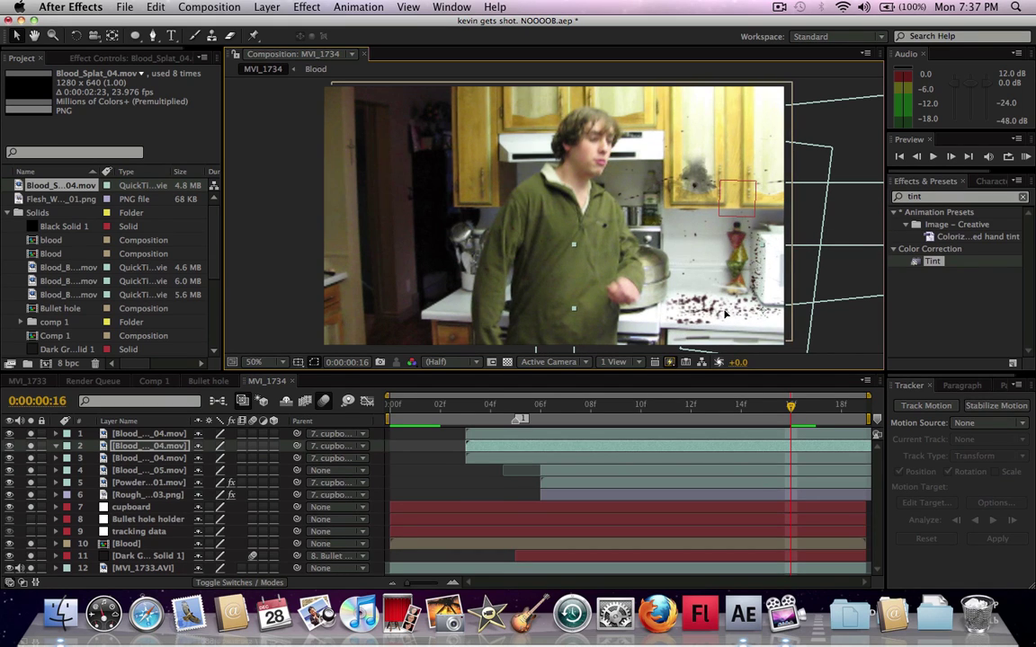
{"action": "left_click_drag", "start_coordinate": [790, 407], "coordinate": [652, 416]}
{"action": "key", "text": "space"}
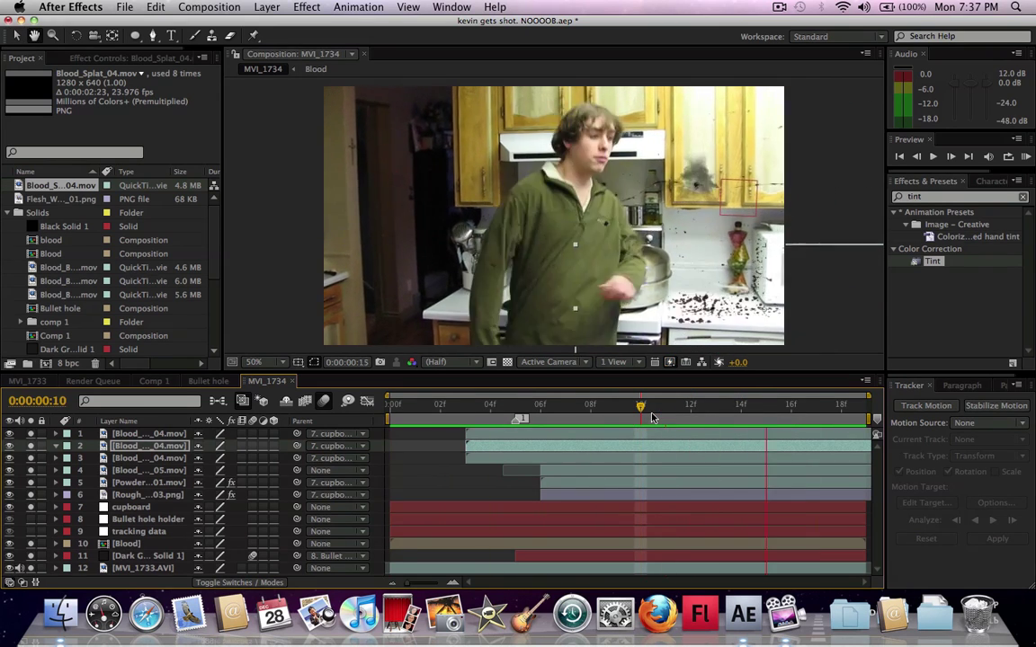
Step: Trim the start of all three Blood_Splat_04 layers to frame 11 and play back the result
{"action": "left_click_drag", "start_coordinate": [653, 417], "coordinate": [688, 407]}
{"action": "key", "text": "Page_Up"}
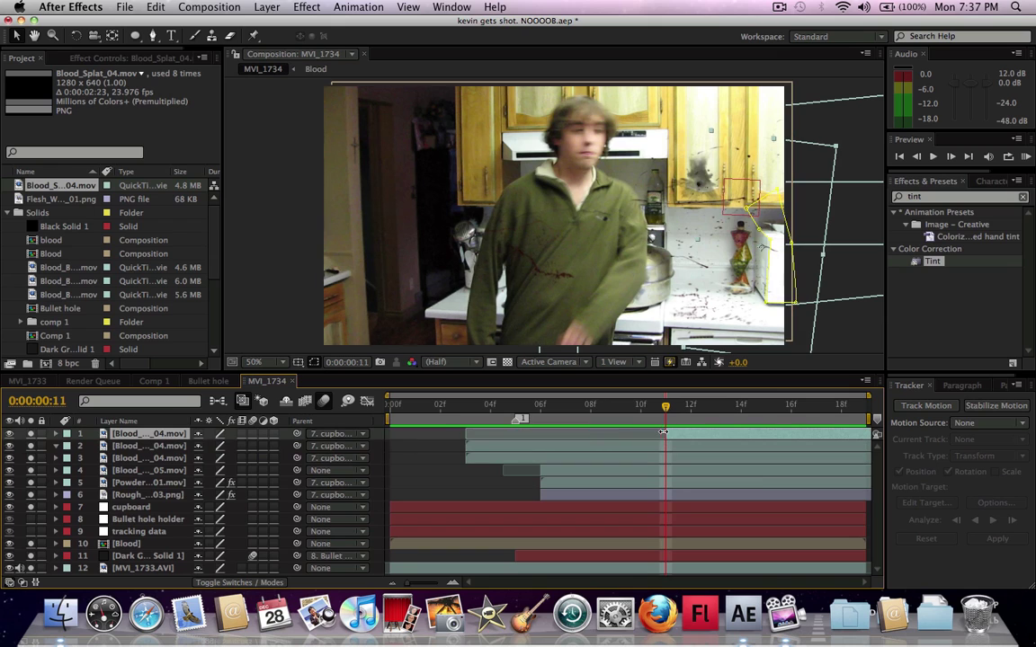
{"action": "left_click_drag", "start_coordinate": [466, 434], "coordinate": [657, 432]}
{"action": "left_click_drag", "start_coordinate": [464, 447], "coordinate": [665, 440]}
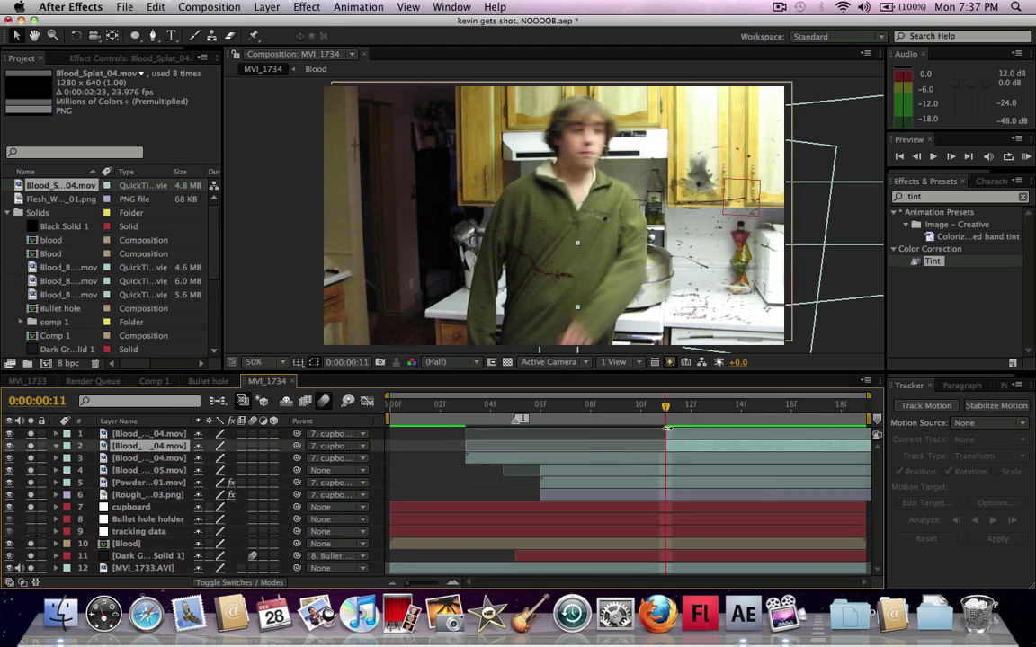
{"action": "left_click_drag", "start_coordinate": [465, 458], "coordinate": [663, 449]}
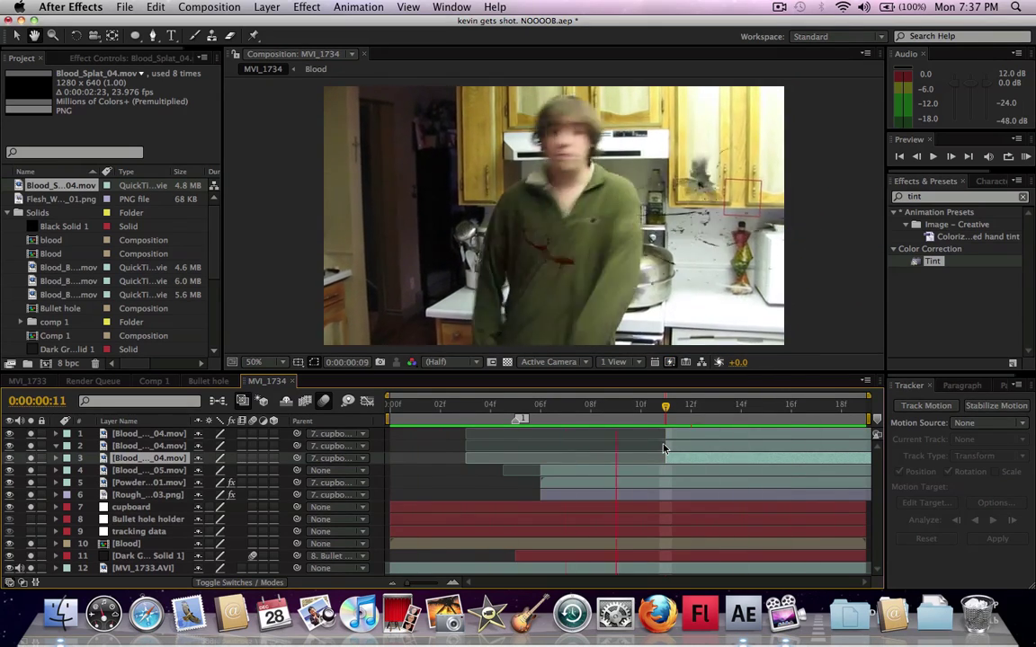
{"action": "key", "text": "space"}
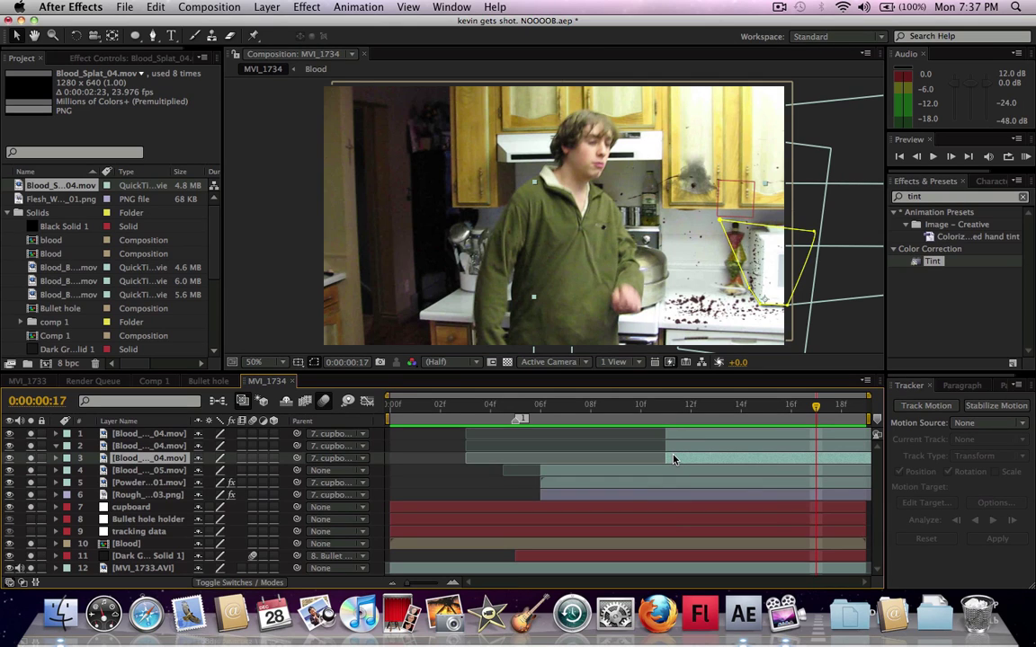
Step: Duplicate the second Blood_Splat_04 layer and place the copy, slightly rotated, over the front edge of the counter
{"action": "left_click", "coordinate": [673, 447]}
{"action": "key", "text": "super+d"}
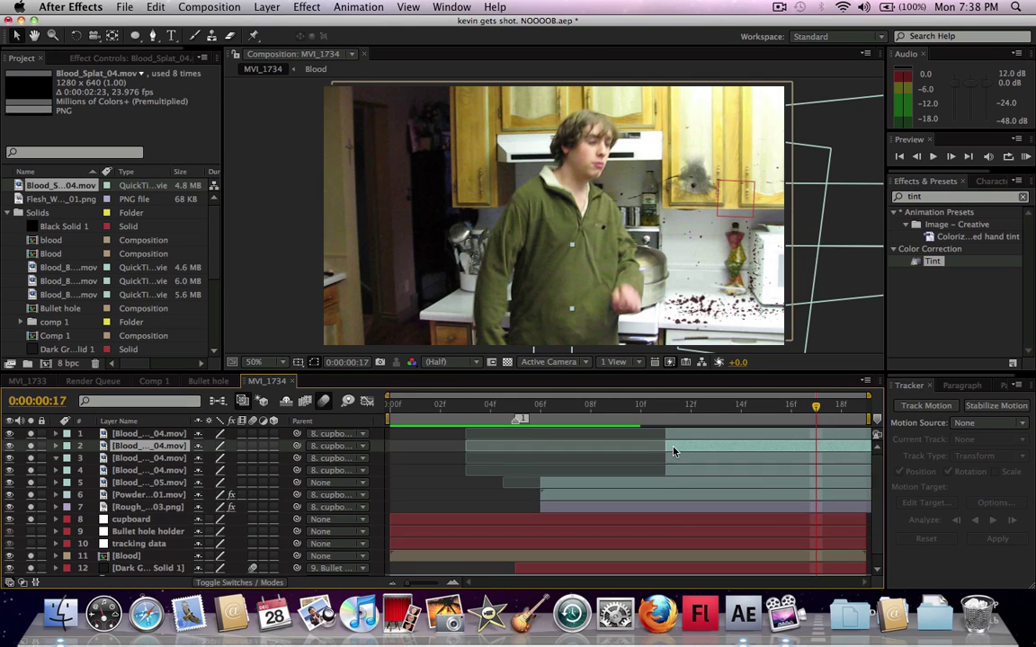
{"action": "left_click_drag", "start_coordinate": [719, 323], "coordinate": [711, 344]}
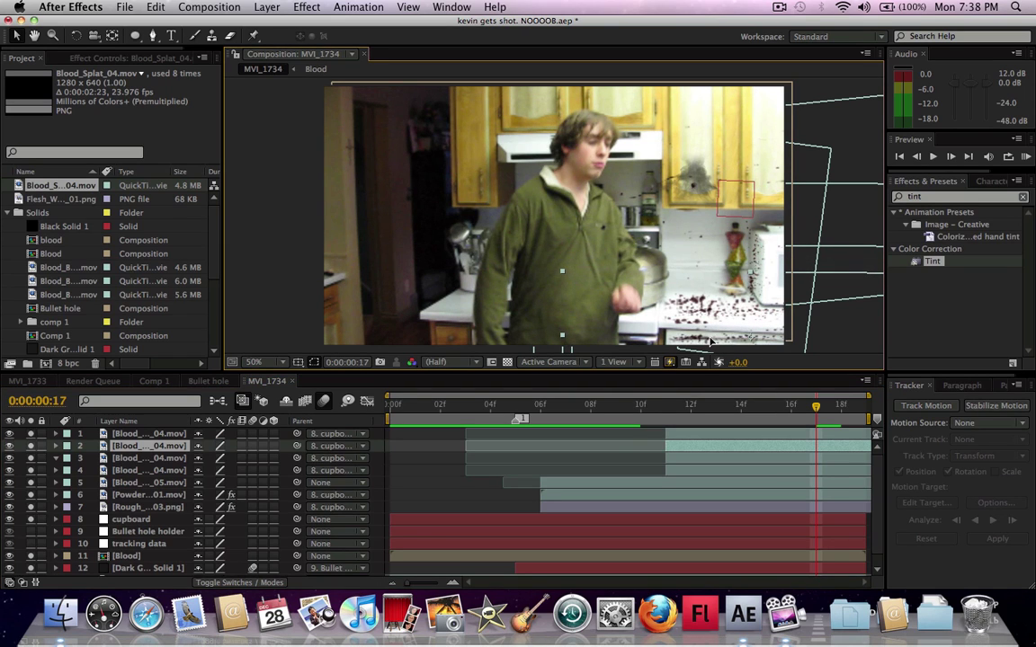
{"action": "key", "text": "w"}
{"action": "left_click_drag", "start_coordinate": [690, 339], "coordinate": [686, 337]}
{"action": "key", "text": "v"}
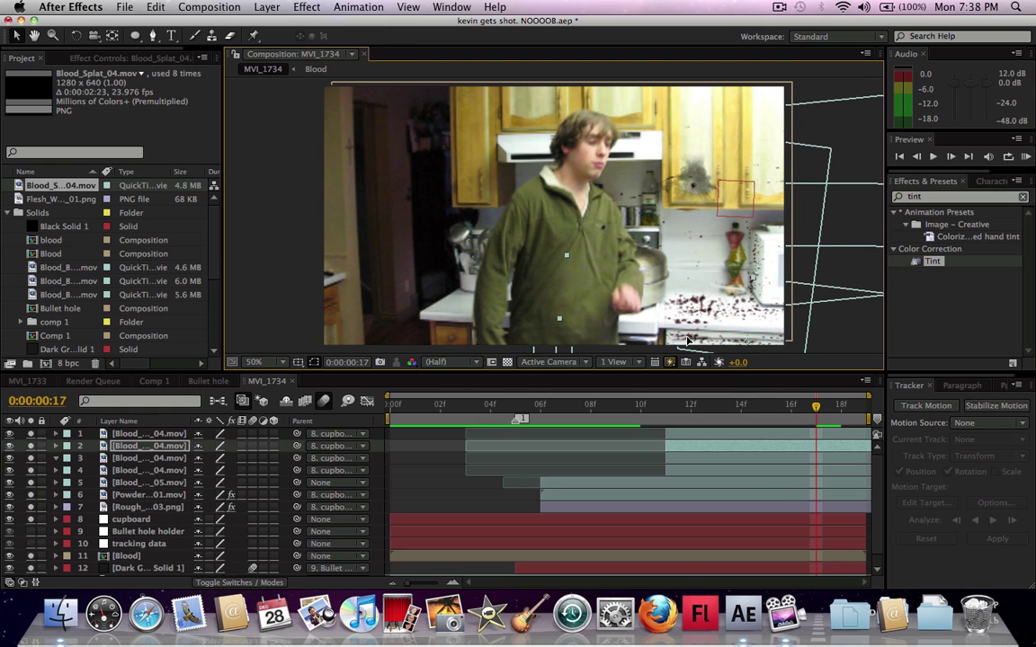
{"action": "left_click_drag", "start_coordinate": [651, 411], "coordinate": [815, 411]}
{"action": "key", "text": "KP_0"}
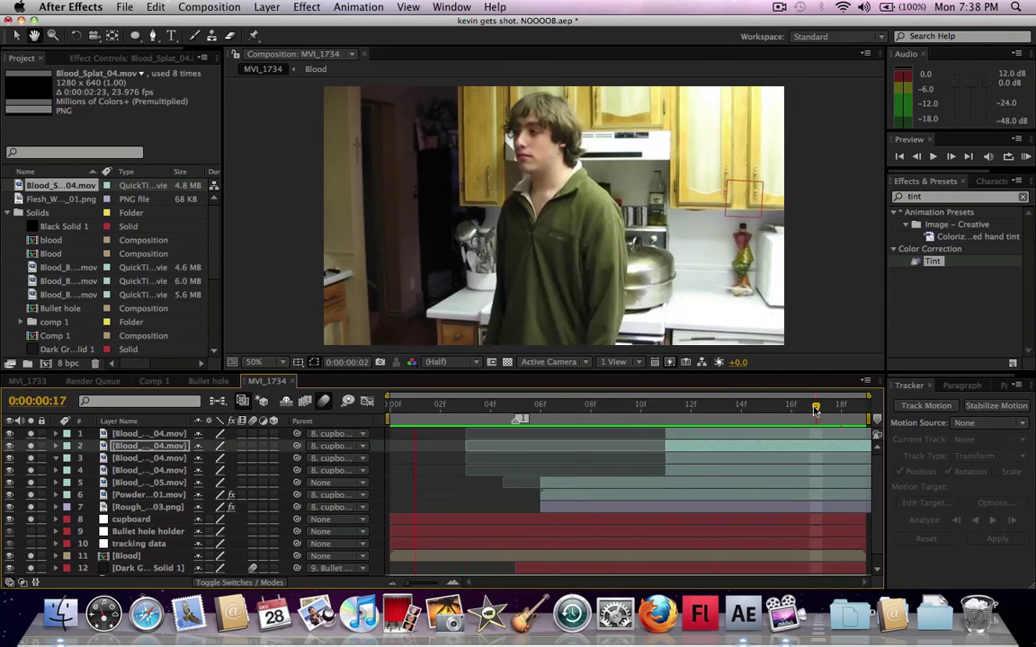
{"action": "key", "text": "space"}
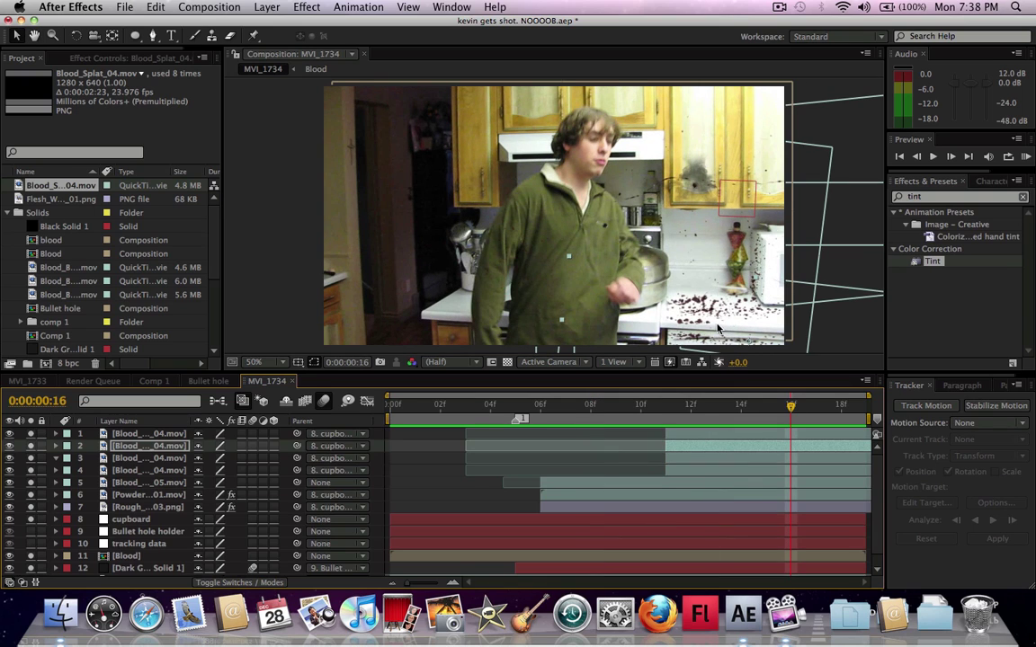
Step: Duplicate the splat layer once more for the microwave area and check the playback
{"action": "key", "text": "super+d"}
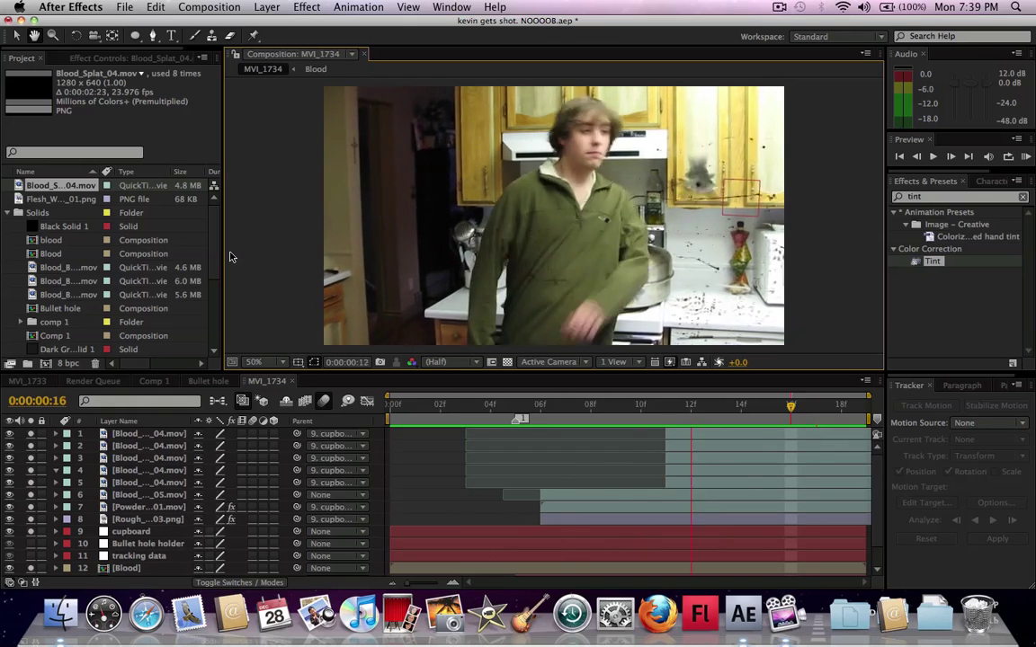
{"action": "key", "text": "space"}
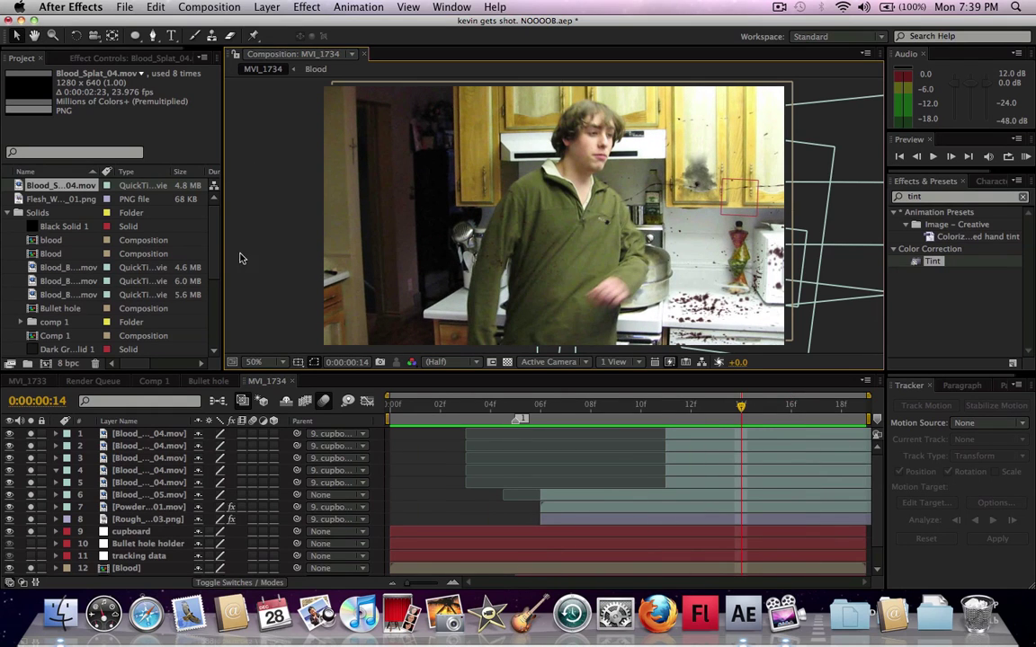
{"action": "left_click_drag", "start_coordinate": [423, 405], "coordinate": [592, 408]}
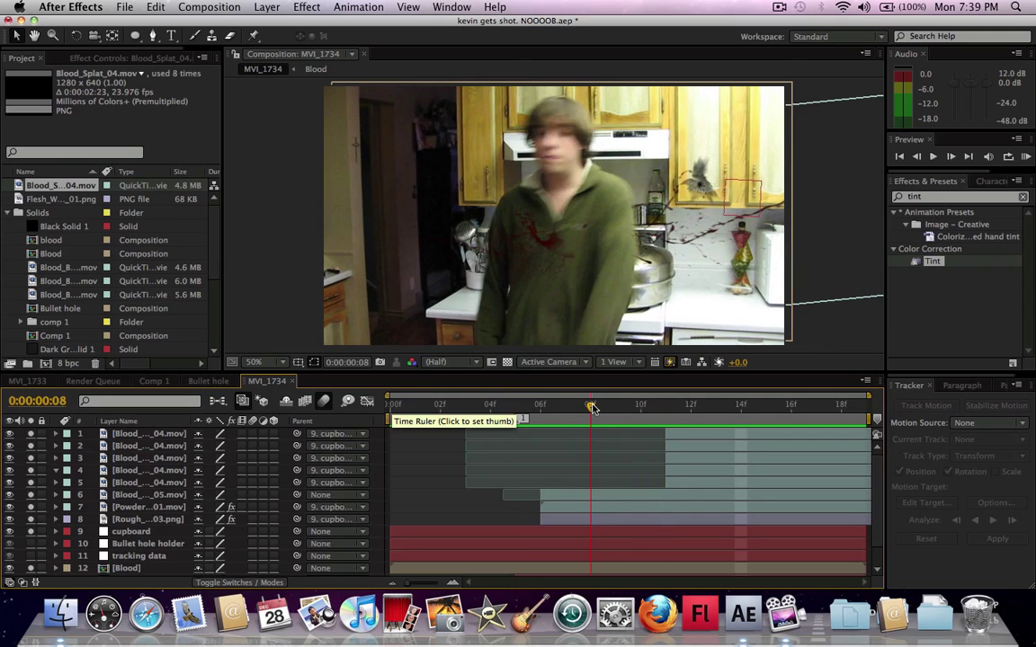
Step: Pre-compose the five Blood_Splat_04 layers, the blood 05 layer and the powder hit layer into a composition named Counter blood
{"action": "left_click", "coordinate": [153, 437]}
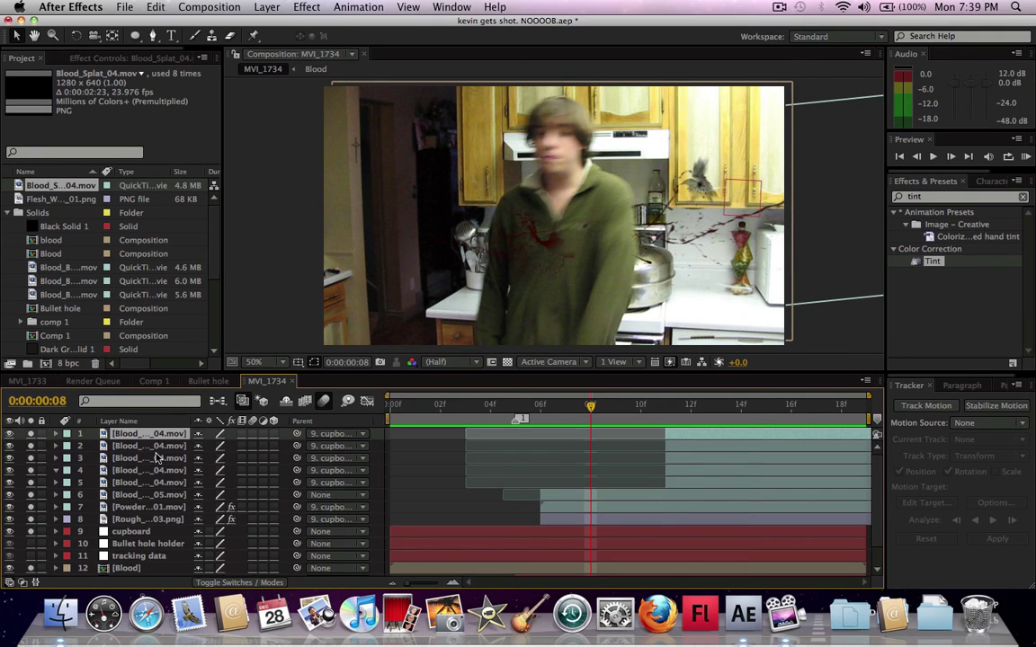
{"action": "left_click", "coordinate": [149, 508]}
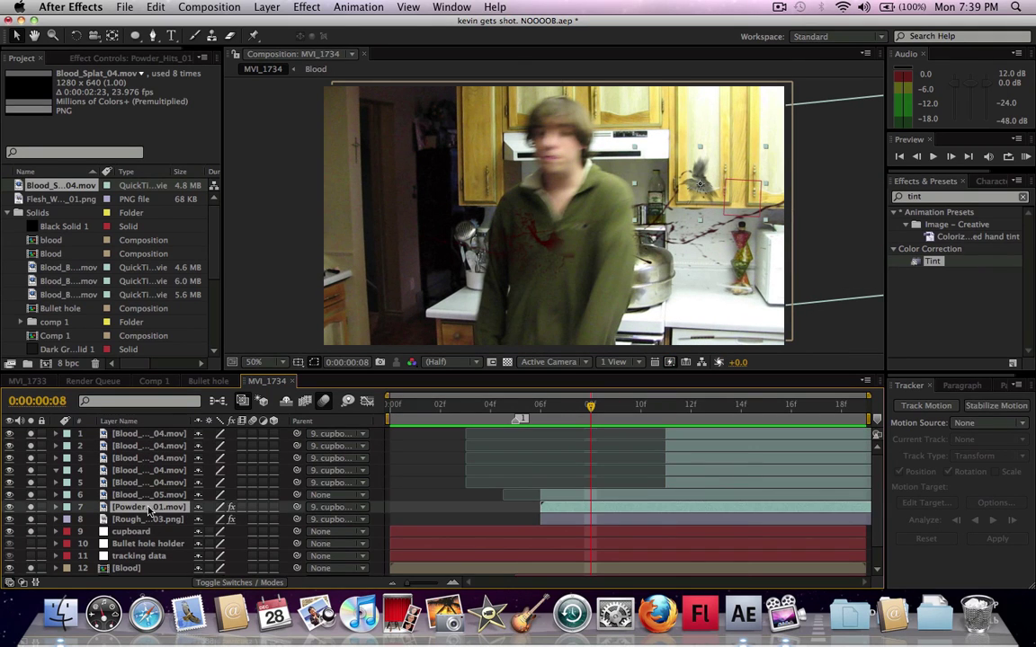
{"action": "left_click", "coordinate": [162, 435]}
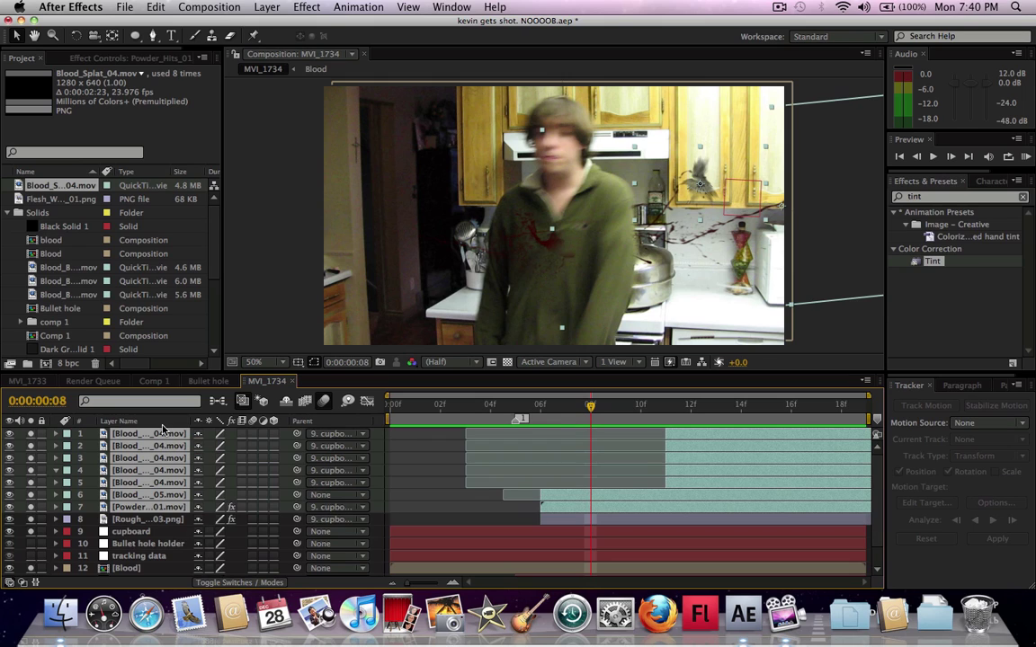
{"action": "key", "text": "super+shift+c"}
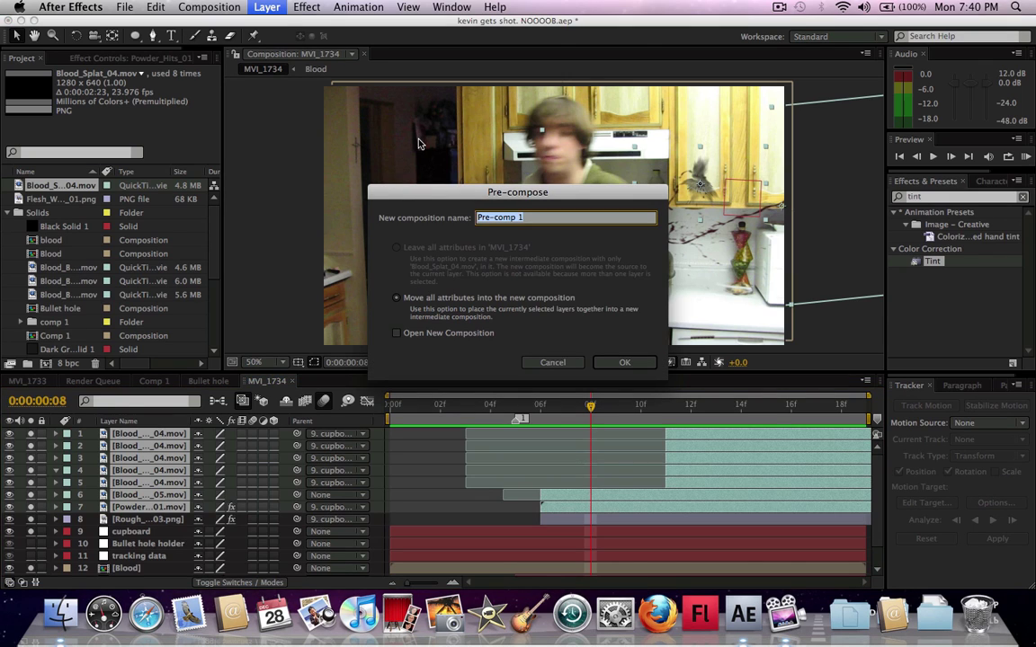
{"action": "type", "text": "Col"}
{"action": "left_click", "coordinate": [625, 361]}
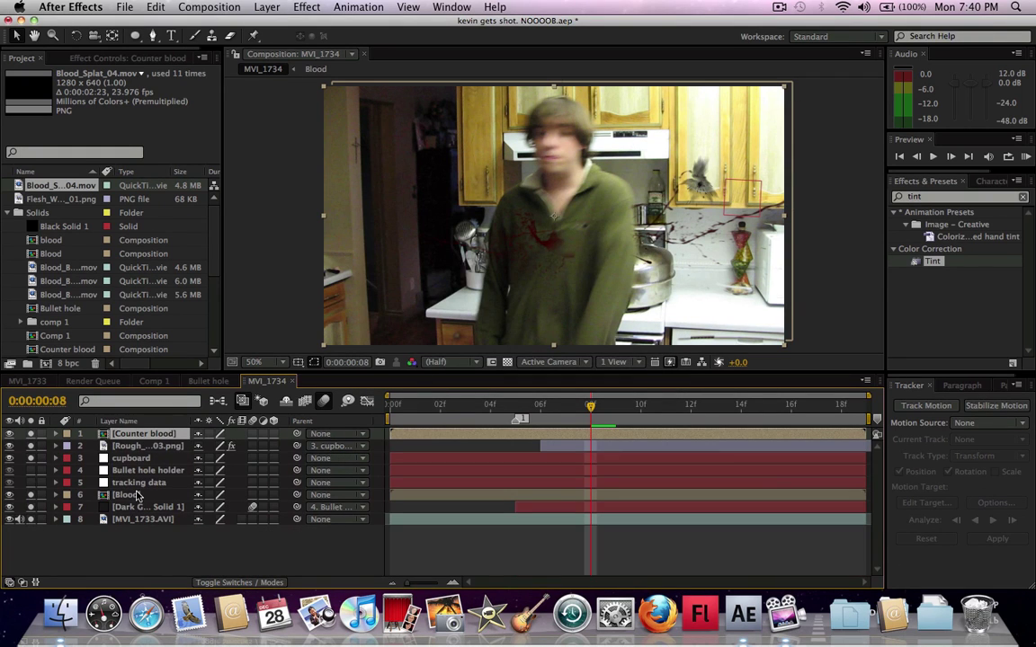
Step: Parent the Counter blood layer to the cupboard null and play back the composition to check the tracking
{"action": "left_click", "coordinate": [136, 495]}
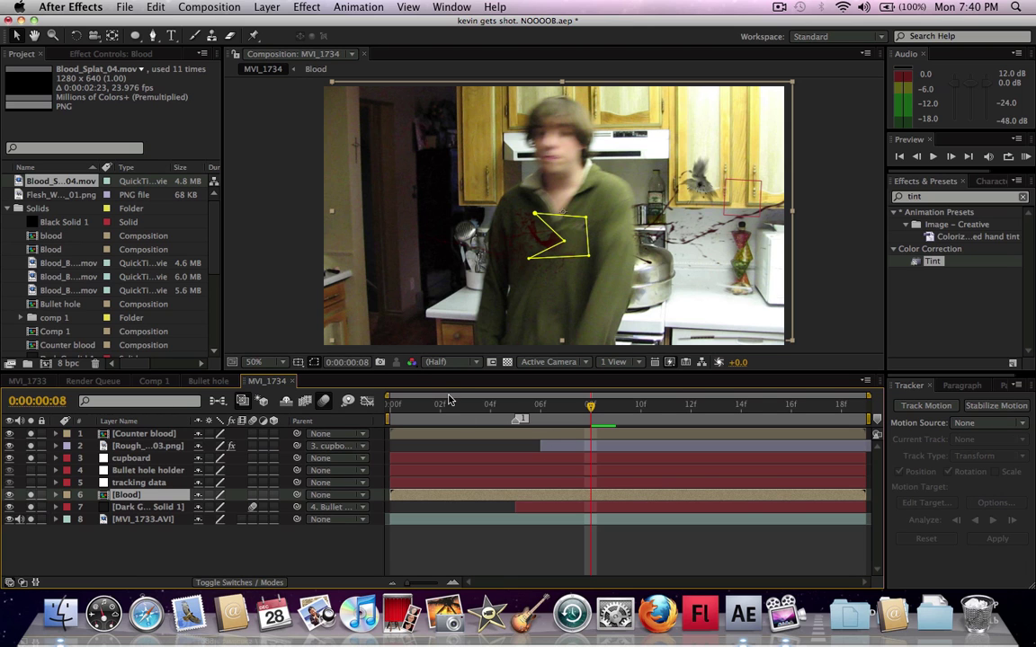
{"action": "left_click_drag", "start_coordinate": [449, 407], "coordinate": [766, 411]}
{"action": "key", "text": "space"}
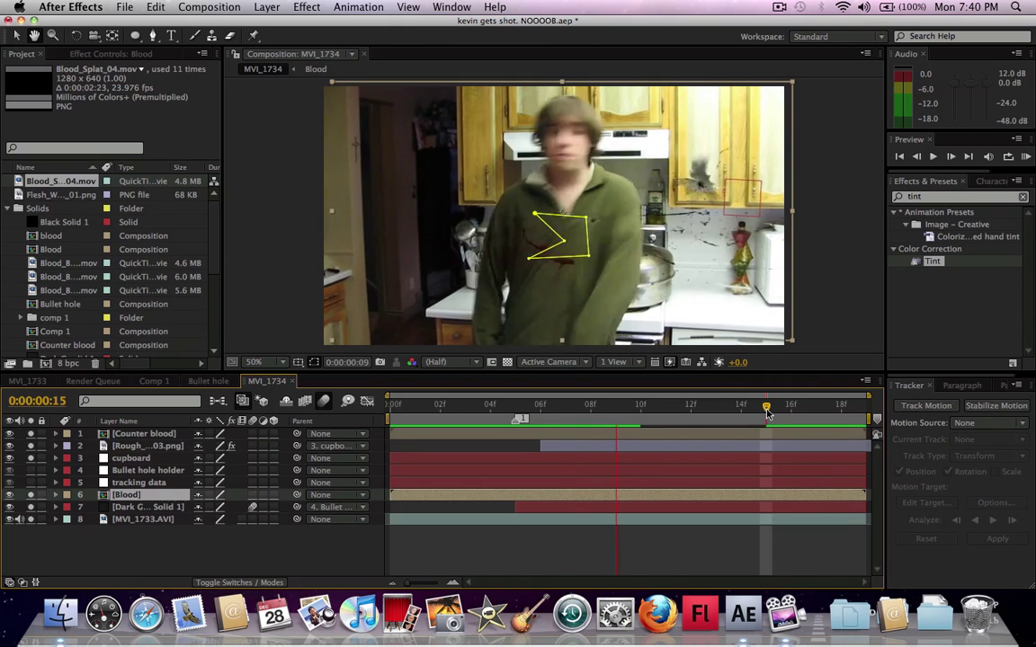
{"action": "left_click", "coordinate": [687, 404]}
{"action": "left_click_drag", "start_coordinate": [688, 405], "coordinate": [765, 409]}
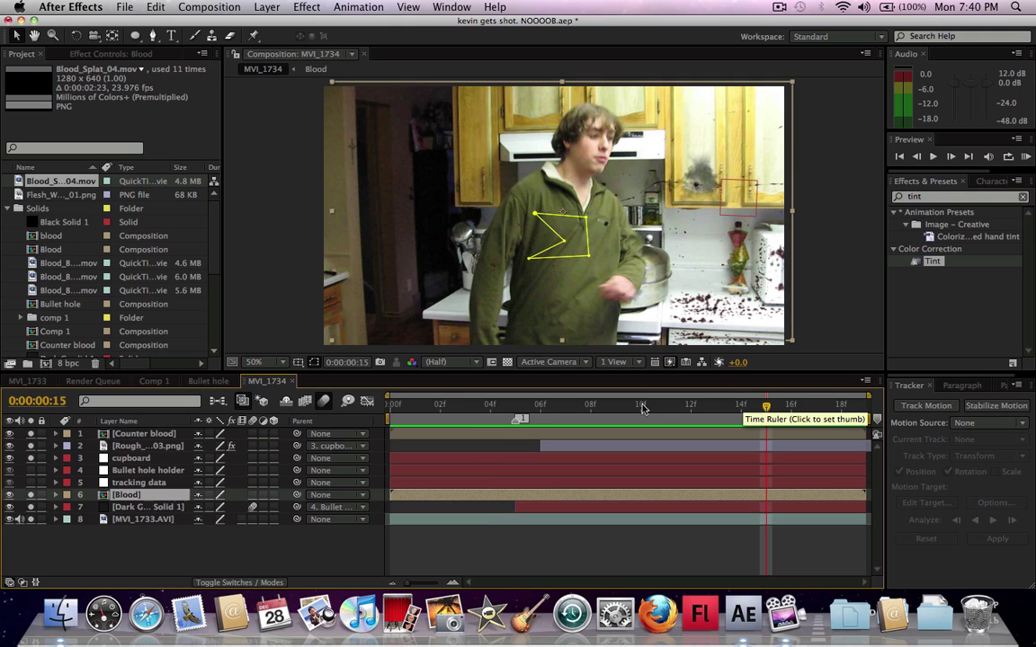
{"action": "left_click", "coordinate": [144, 434]}
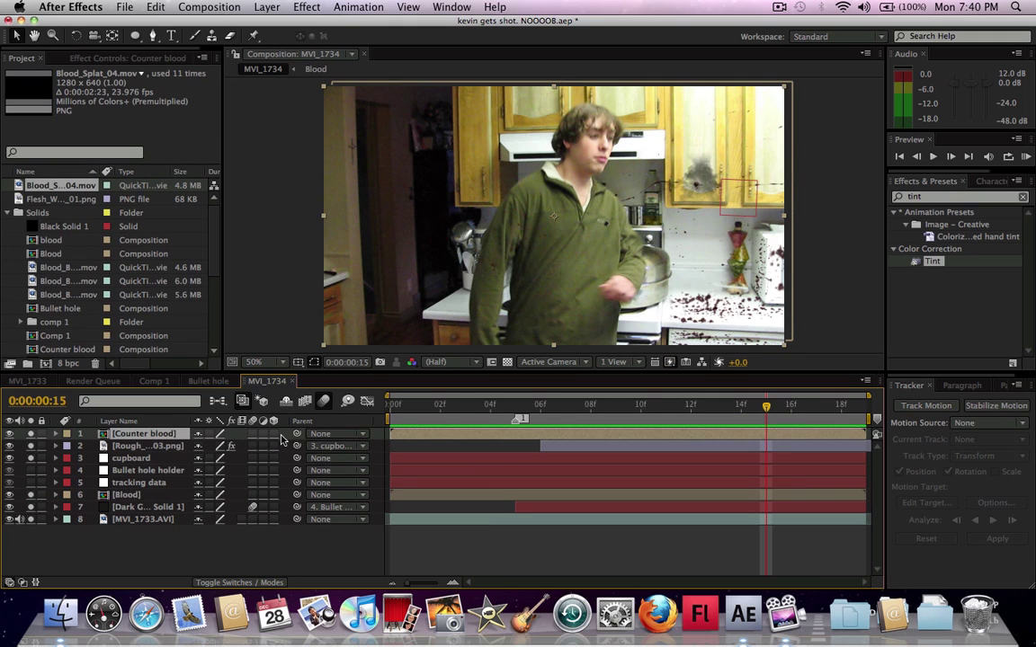
{"action": "left_click_drag", "start_coordinate": [297, 434], "coordinate": [128, 459]}
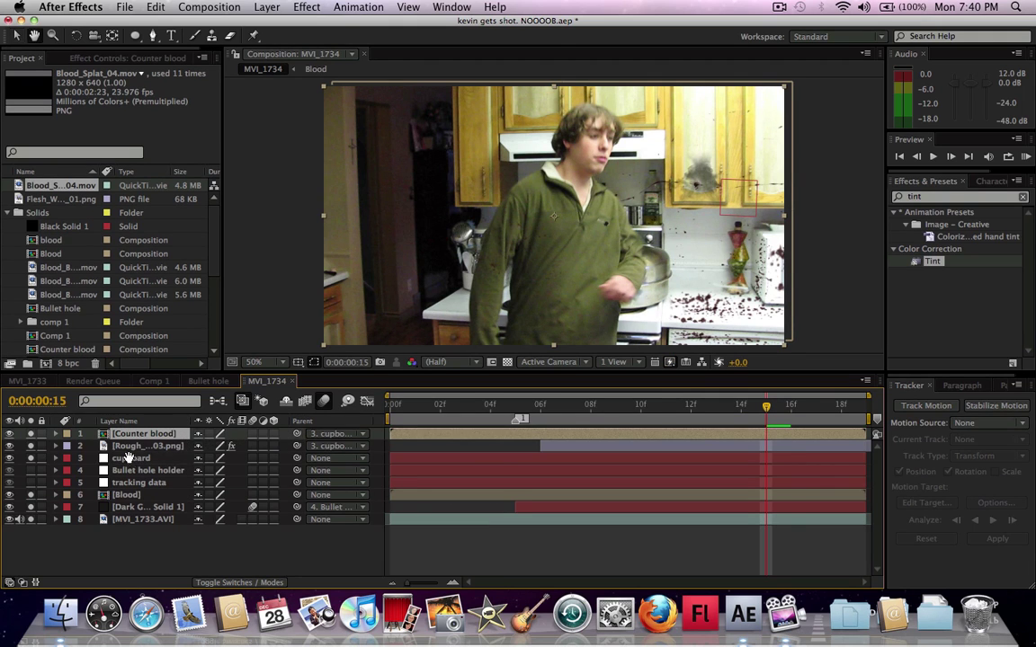
{"action": "key", "text": "space"}
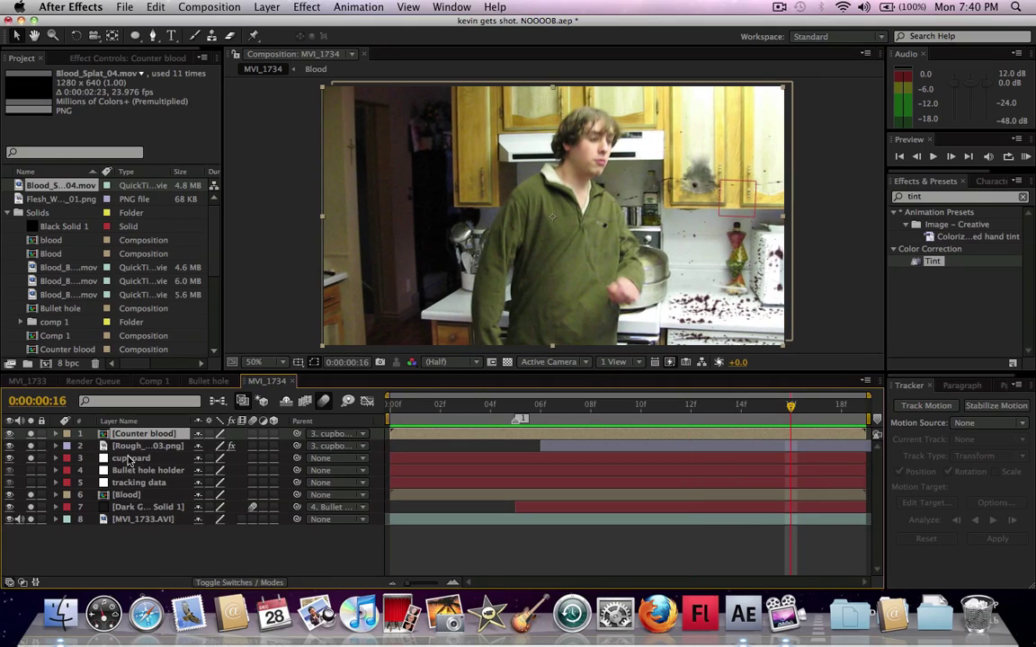
Step: Apply the Curves effect to the Counter blood layer and bend its RGB curve downward to darken the blood
{"action": "left_click", "coordinate": [924, 198]}
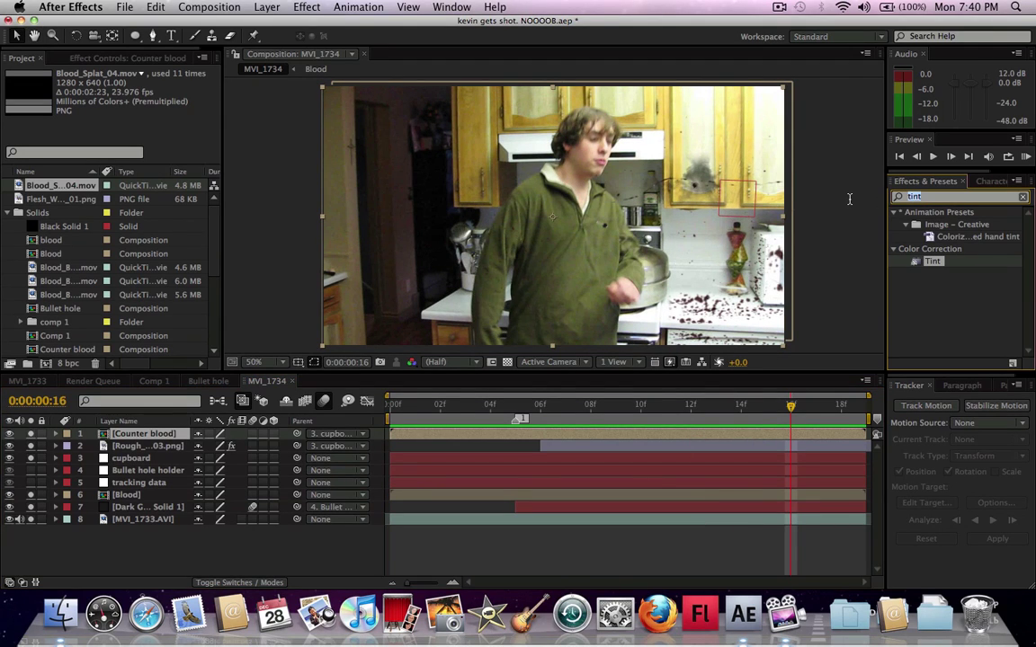
{"action": "type", "text": "curves"}
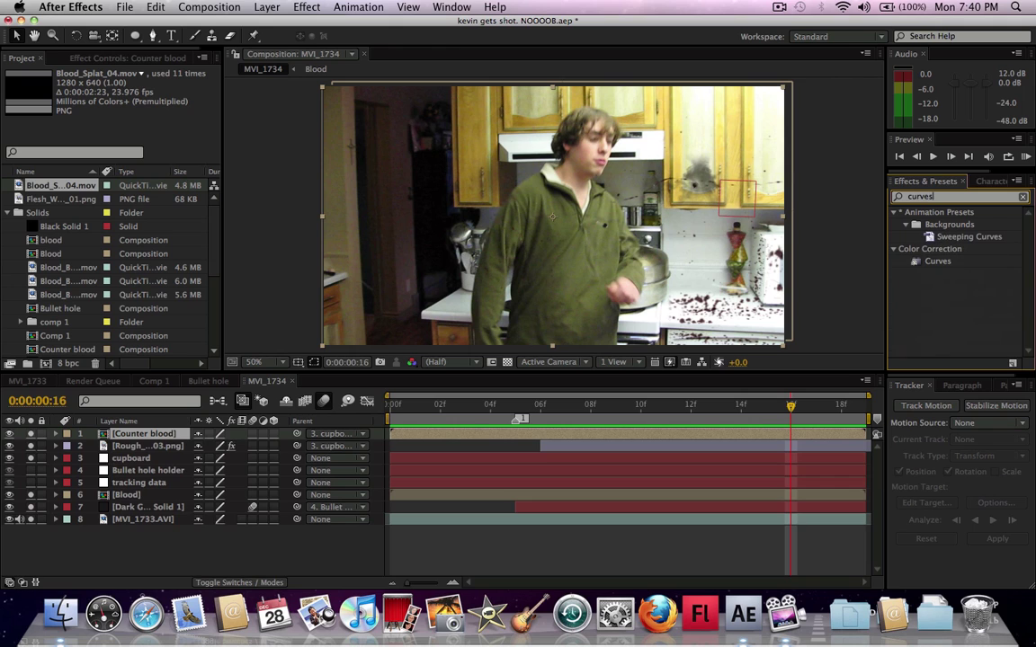
{"action": "left_click_drag", "start_coordinate": [931, 261], "coordinate": [151, 439]}
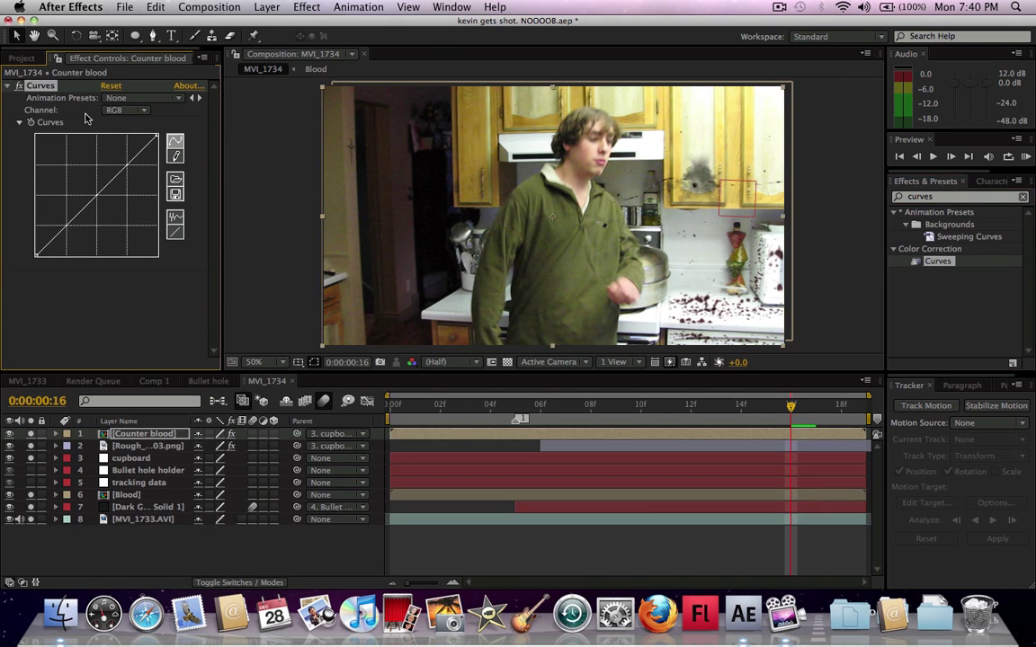
{"action": "left_click_drag", "start_coordinate": [94, 177], "coordinate": [108, 210]}
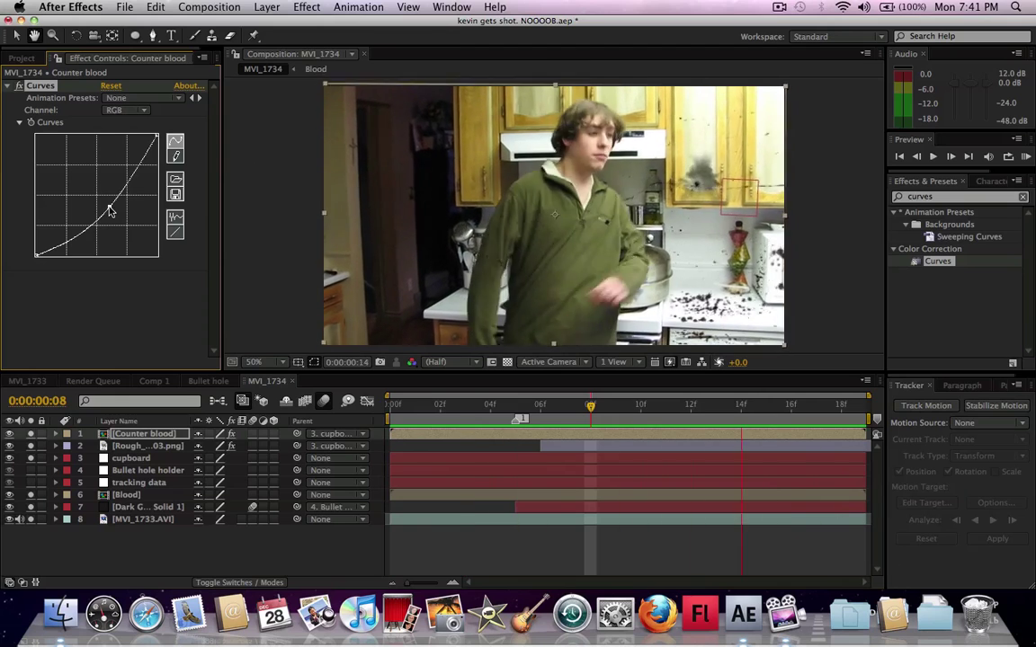
Step: Apply the Curves effect to the Blood layer and go to frame 8 where the shirt blood shows
{"action": "left_click", "coordinate": [126, 495]}
{"action": "left_click_drag", "start_coordinate": [926, 260], "coordinate": [153, 497]}
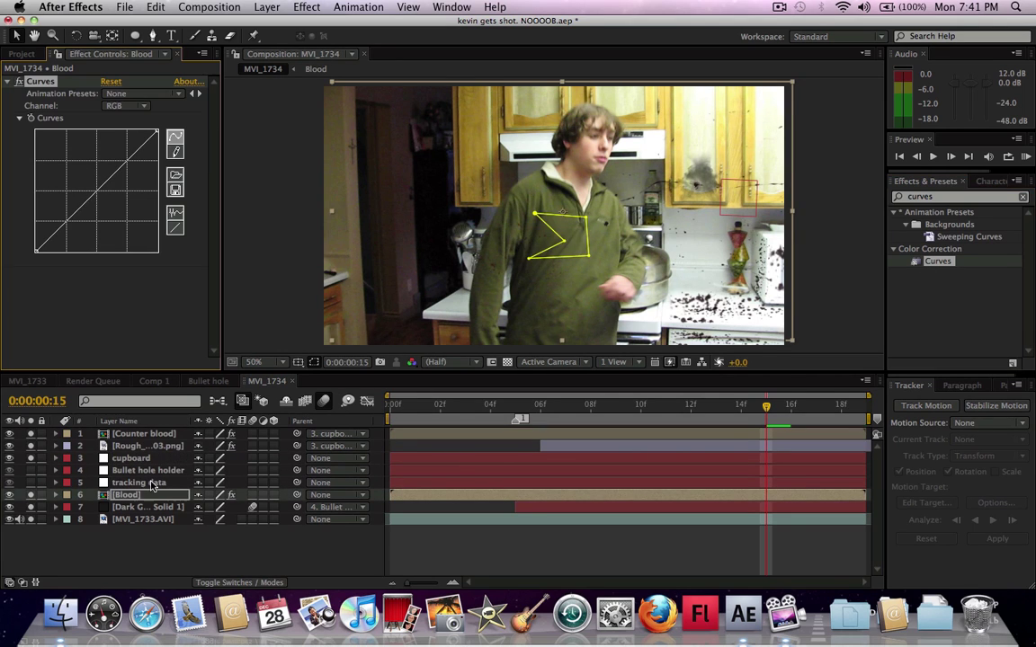
{"action": "left_click_drag", "start_coordinate": [514, 412], "coordinate": [590, 412]}
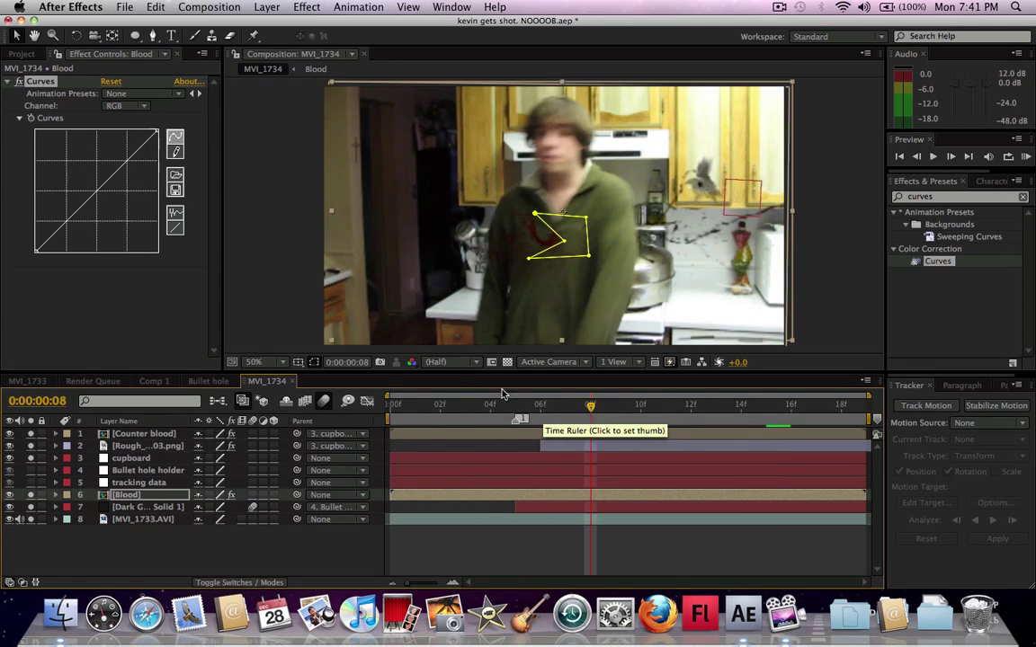
Step: Hide the mask outlines in the composition view and move the current time to frame 6
{"action": "left_click", "coordinate": [315, 362]}
{"action": "key", "text": "space"}
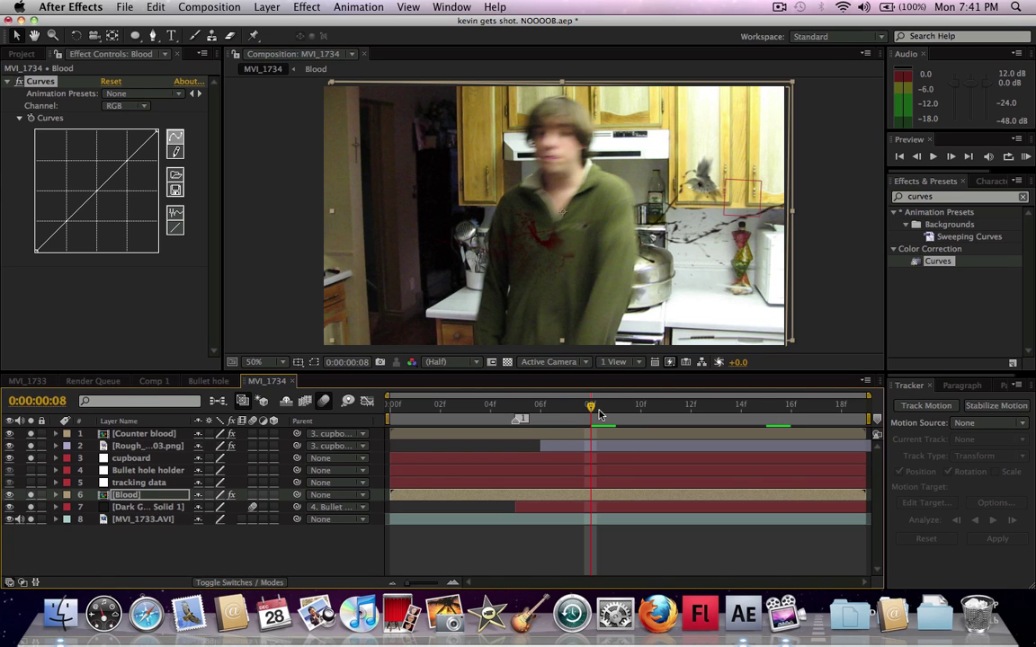
{"action": "left_click", "coordinate": [564, 404]}
{"action": "left_click", "coordinate": [540, 405]}
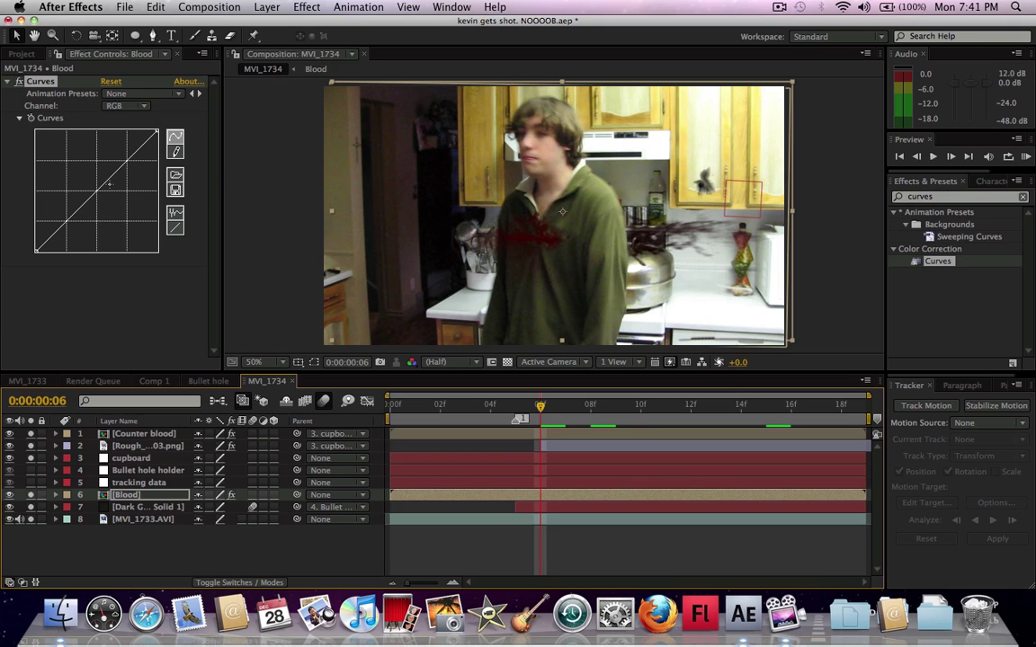
Step: Bend the Blood layer's RGB curve downward to darken the shirt blood and preview the composition
{"action": "mouse_move", "coordinate": [102, 192]}
{"action": "left_mouse_down"}
{"action": "mouse_move", "coordinate": [102, 214]}
{"action": "mouse_move", "coordinate": [101, 200]}
{"action": "left_mouse_up"}
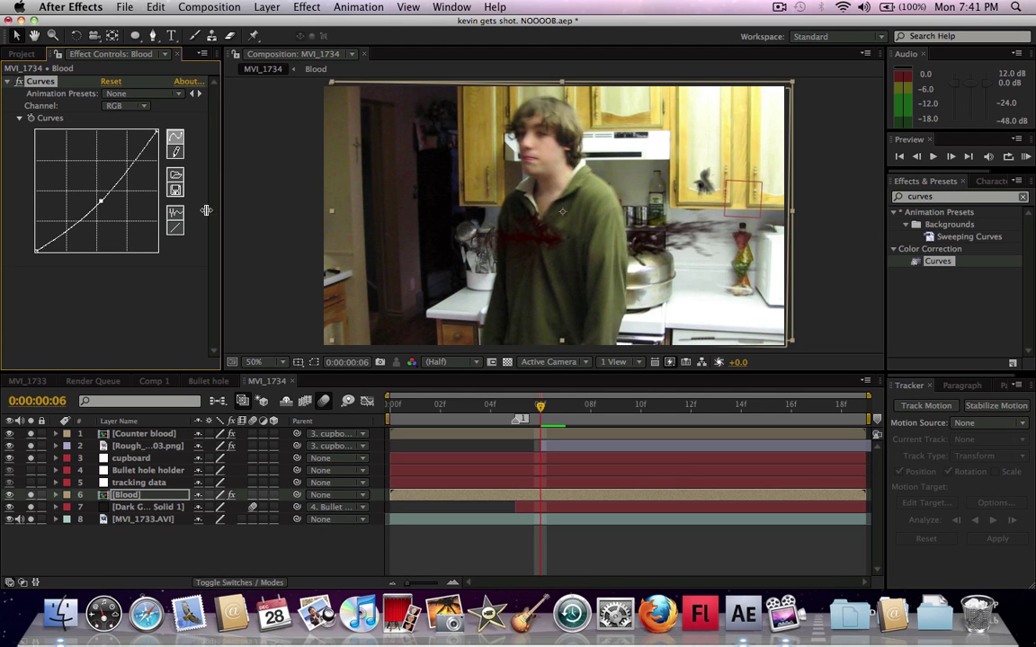
{"action": "left_click_drag", "start_coordinate": [101, 200], "coordinate": [102, 212]}
{"action": "key", "text": "space"}
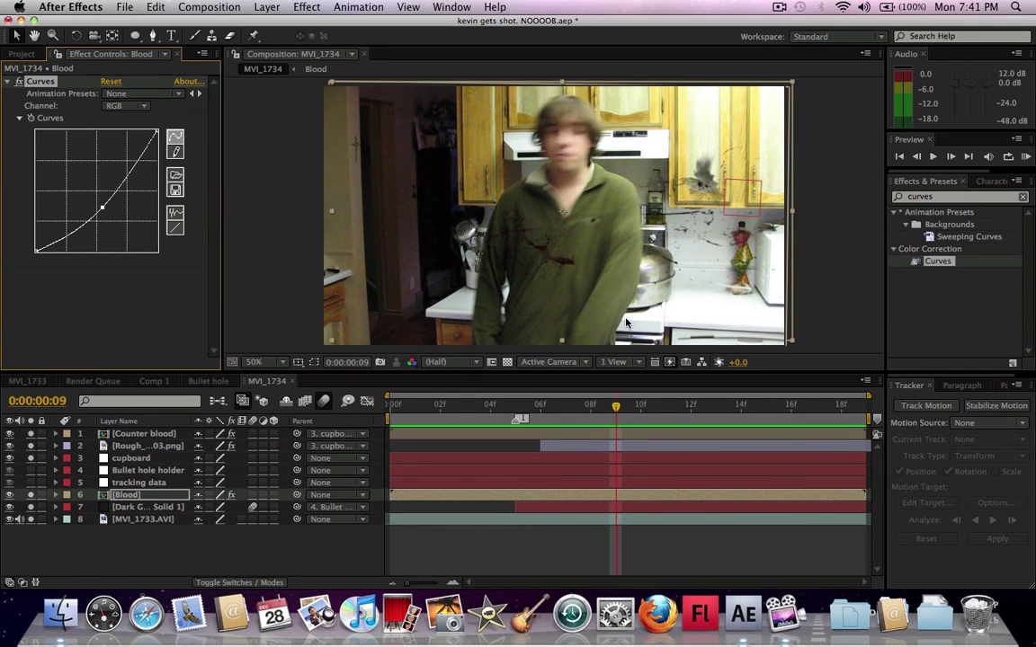
Step: Play back and scrub through the composition to check the darkened blood around frames 6 to 9, and return to frame 0
{"action": "left_click_drag", "start_coordinate": [628, 406], "coordinate": [816, 406]}
{"action": "key", "text": "space"}
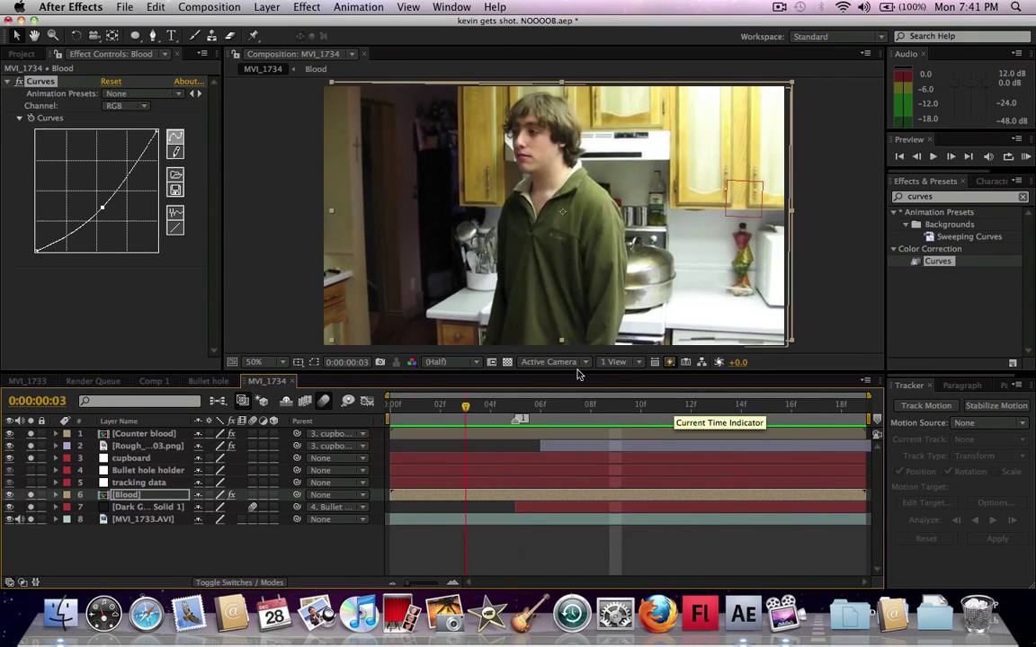
{"action": "left_click", "coordinate": [544, 402]}
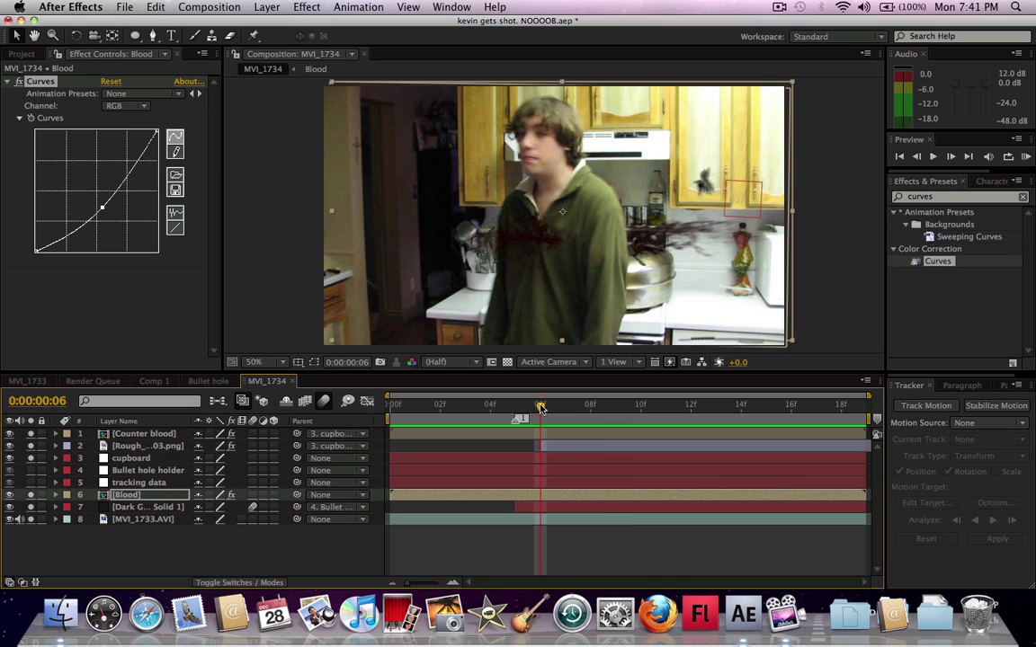
{"action": "left_click_drag", "start_coordinate": [540, 409], "coordinate": [613, 416]}
{"action": "key", "text": "space"}
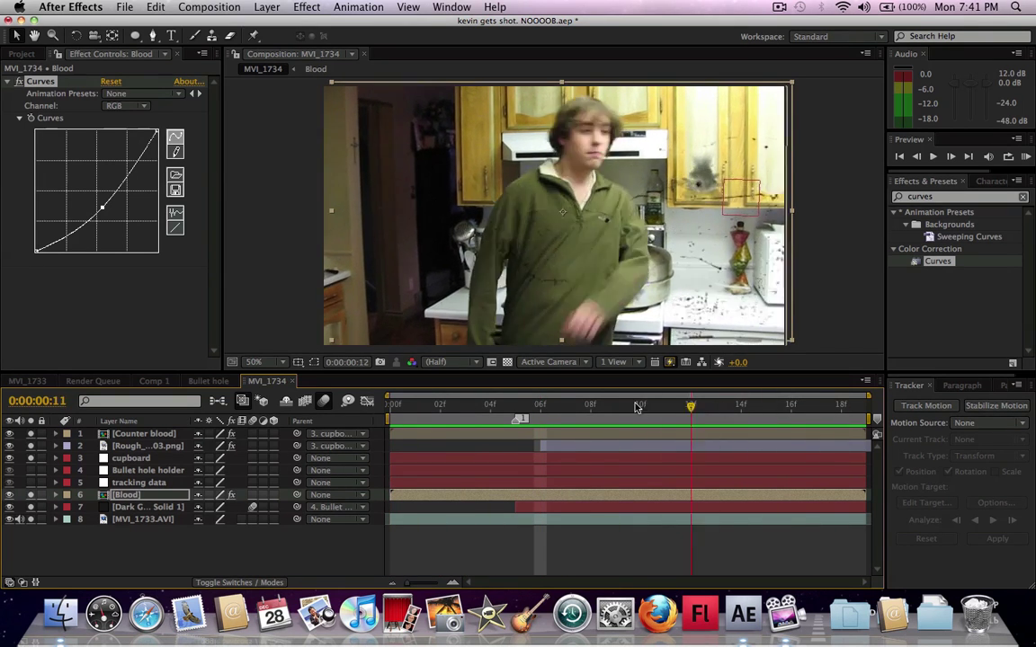
{"action": "left_click", "coordinate": [465, 404]}
{"action": "key", "text": "space"}
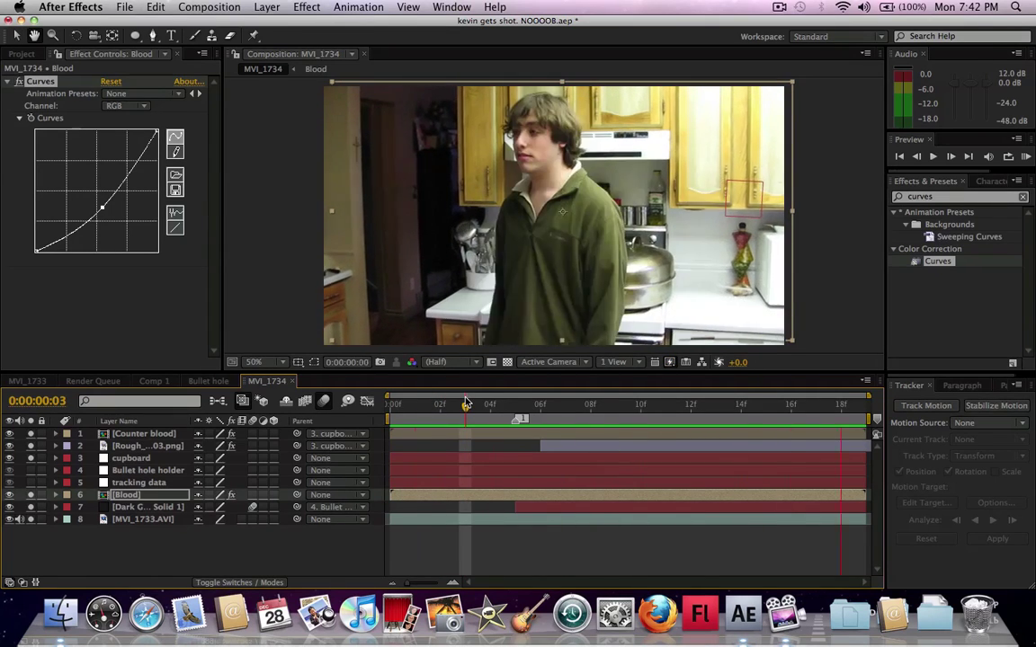
{"action": "key", "text": "space"}
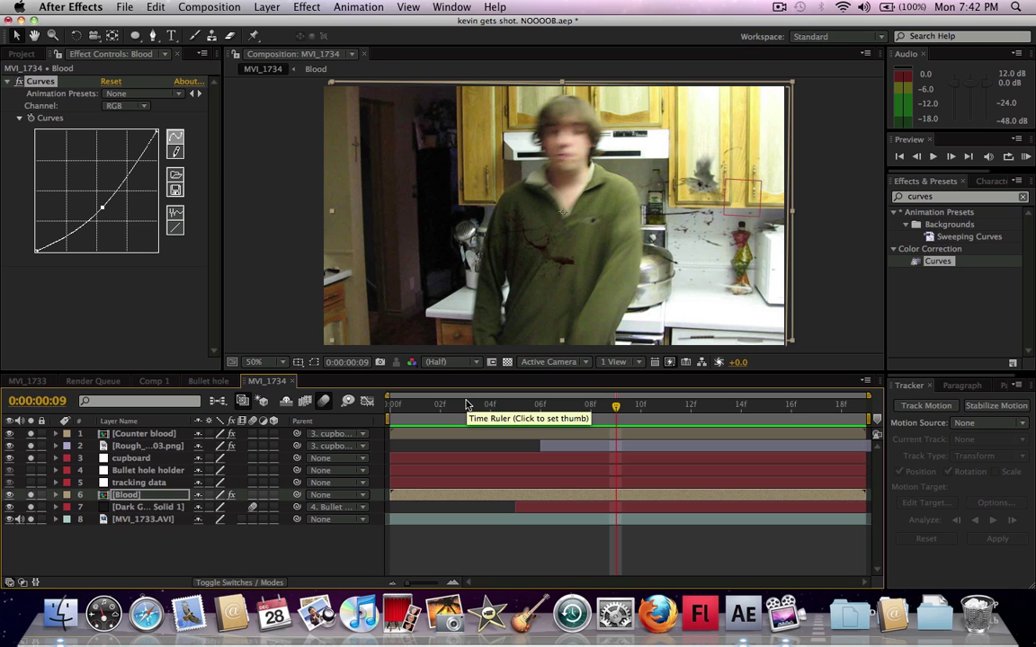
{"action": "left_click_drag", "start_coordinate": [467, 404], "coordinate": [389, 420]}
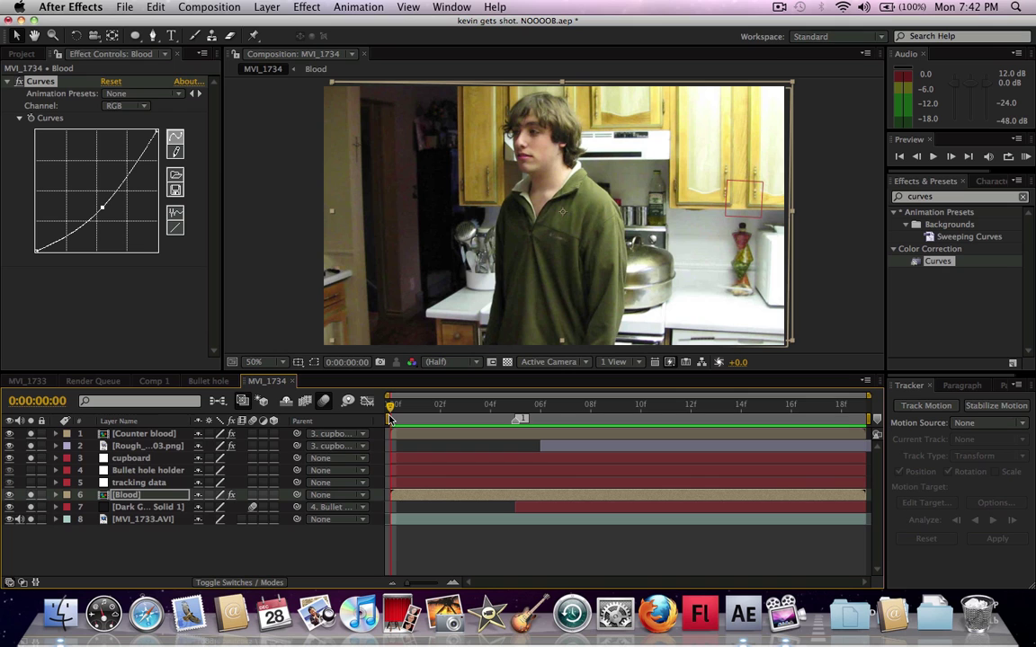
Step: Create a new 1280 × 720 px solid layer filled with orange FF8400
{"action": "left_click", "coordinate": [263, 7]}
{"action": "mouse_move", "coordinate": [272, 24]}
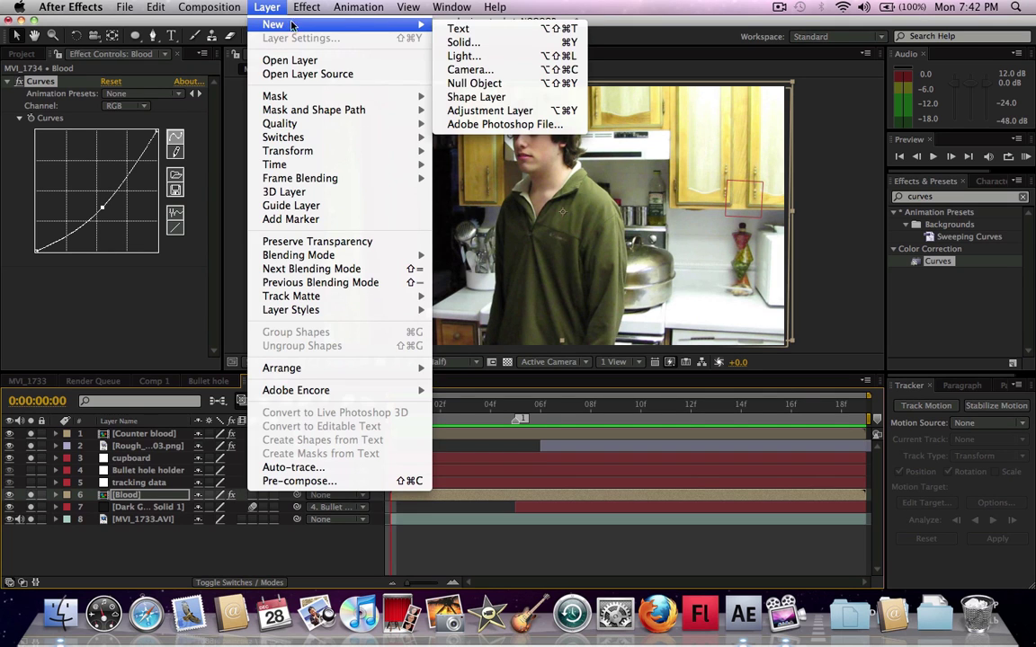
{"action": "left_click", "coordinate": [459, 43]}
{"action": "left_click", "coordinate": [512, 376]}
{"action": "left_click_drag", "start_coordinate": [555, 409], "coordinate": [558, 471]}
{"action": "left_click_drag", "start_coordinate": [533, 378], "coordinate": [561, 273]}
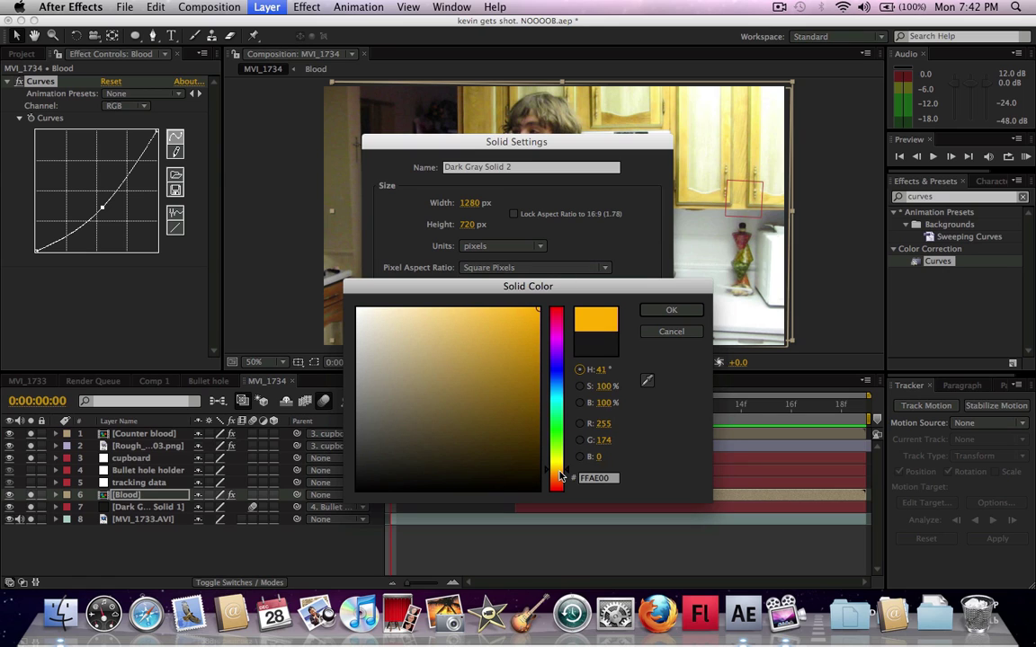
{"action": "left_click_drag", "start_coordinate": [558, 477], "coordinate": [558, 480]}
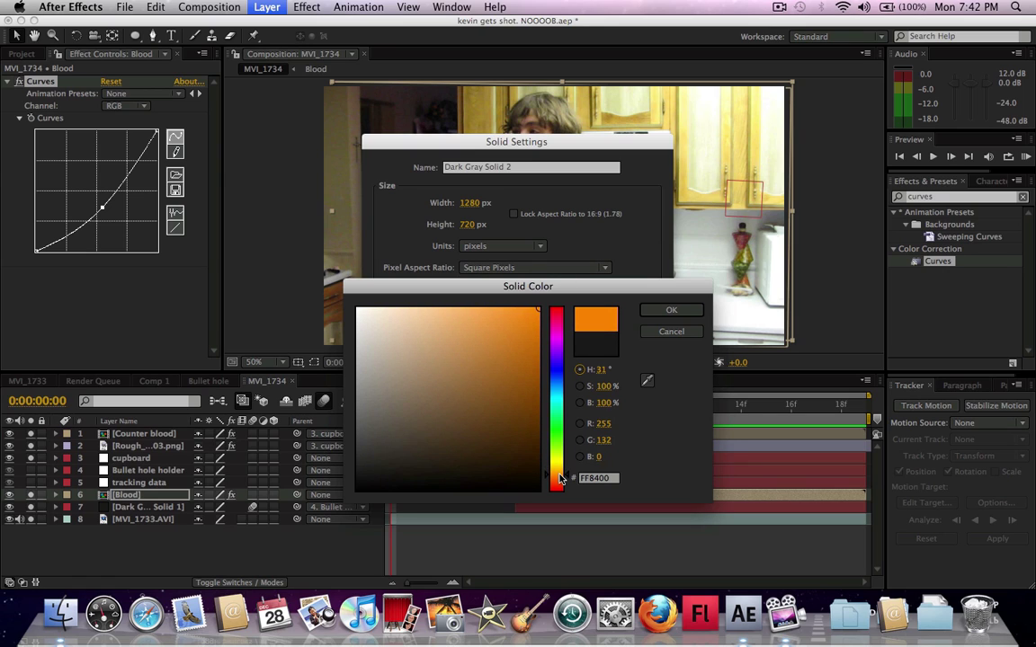
{"action": "left_click", "coordinate": [654, 311]}
{"action": "left_click", "coordinate": [630, 419]}
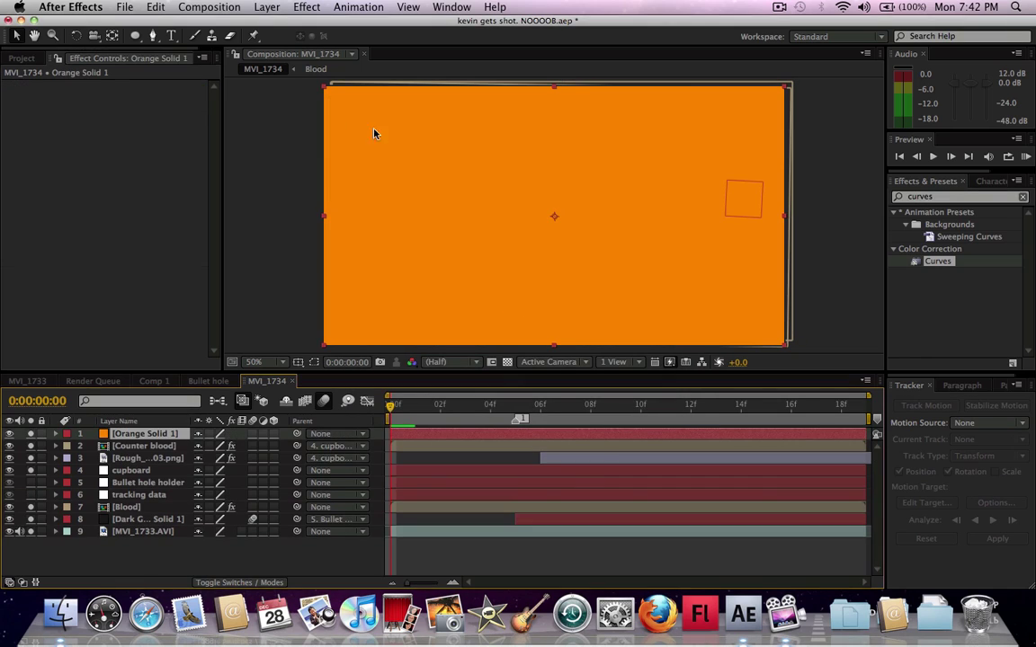
Step: Draw a thin, tapered diagonal mask on the orange solid with the Pen tool to form a bullet streak
{"action": "left_click", "coordinate": [153, 35]}
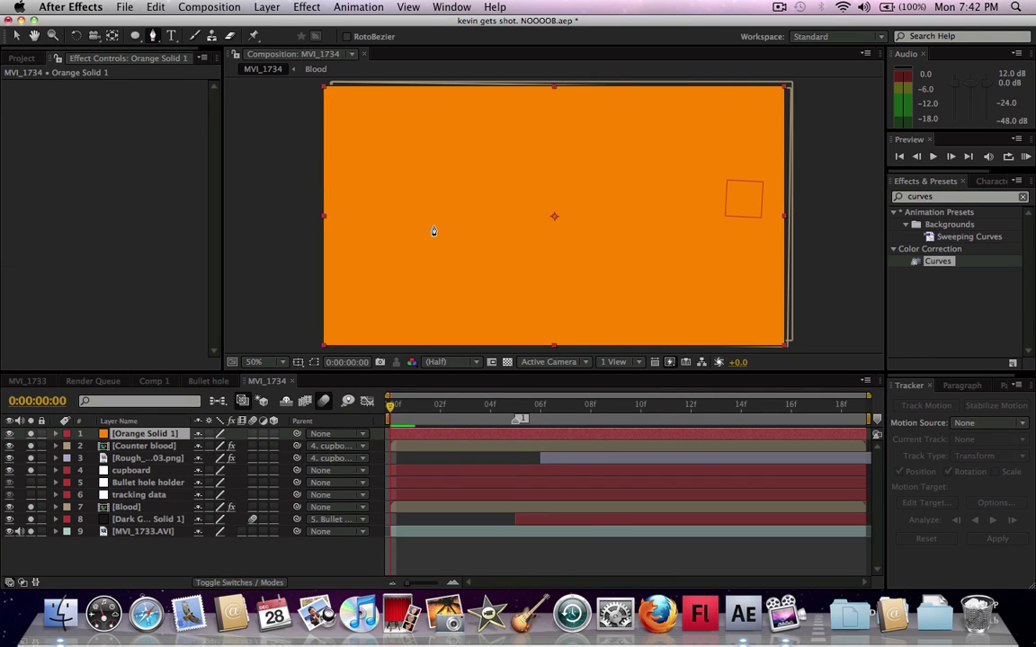
{"action": "left_click", "coordinate": [414, 229]}
{"action": "left_click", "coordinate": [592, 158]}
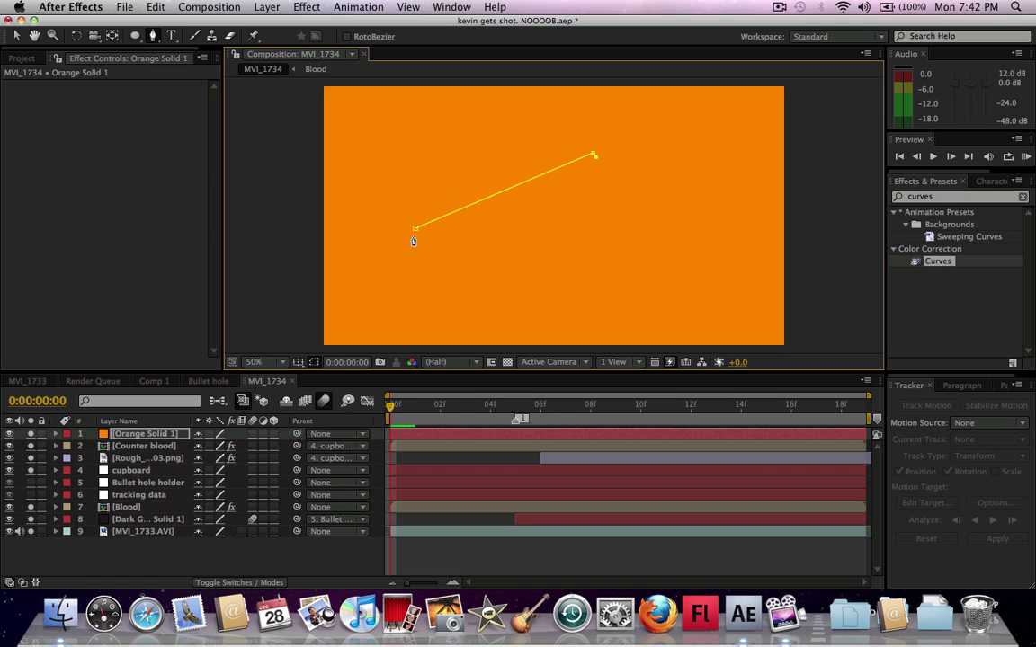
{"action": "left_click", "coordinate": [416, 230]}
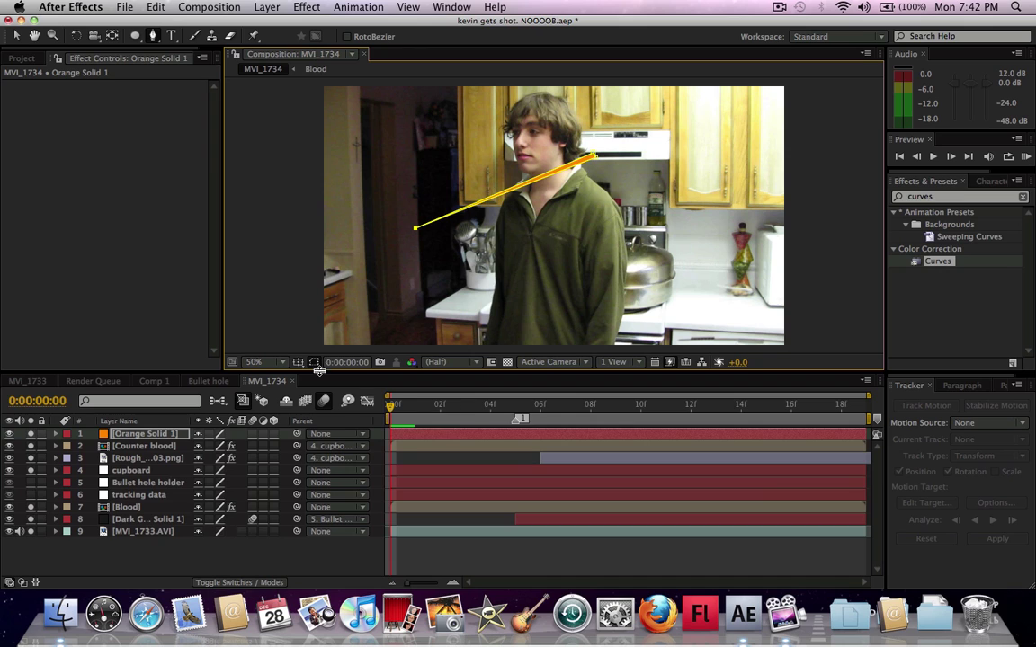
Step: Hide the mask outlines and move the orange streak slightly down toward the man's collar
{"action": "left_click", "coordinate": [314, 363]}
{"action": "key", "text": "v"}
{"action": "mouse_move", "coordinate": [569, 170]}
{"action": "left_mouse_down"}
{"action": "mouse_move", "coordinate": [553, 191]}
{"action": "mouse_move", "coordinate": [581, 321]}
{"action": "left_mouse_up"}
Step: Narrow the streak's wide end by moving its lower mask point closer to the upper one, and hide the mask outlines
{"action": "scroll", "coordinate": [553, 191], "scroll_direction": "up", "scroll_amount": 6}
{"action": "mouse_move", "coordinate": [640, 146]}
{"action": "left_mouse_down"}
{"action": "mouse_move", "coordinate": [634, 224]}
{"action": "mouse_move", "coordinate": [590, 297]}
{"action": "left_mouse_up"}
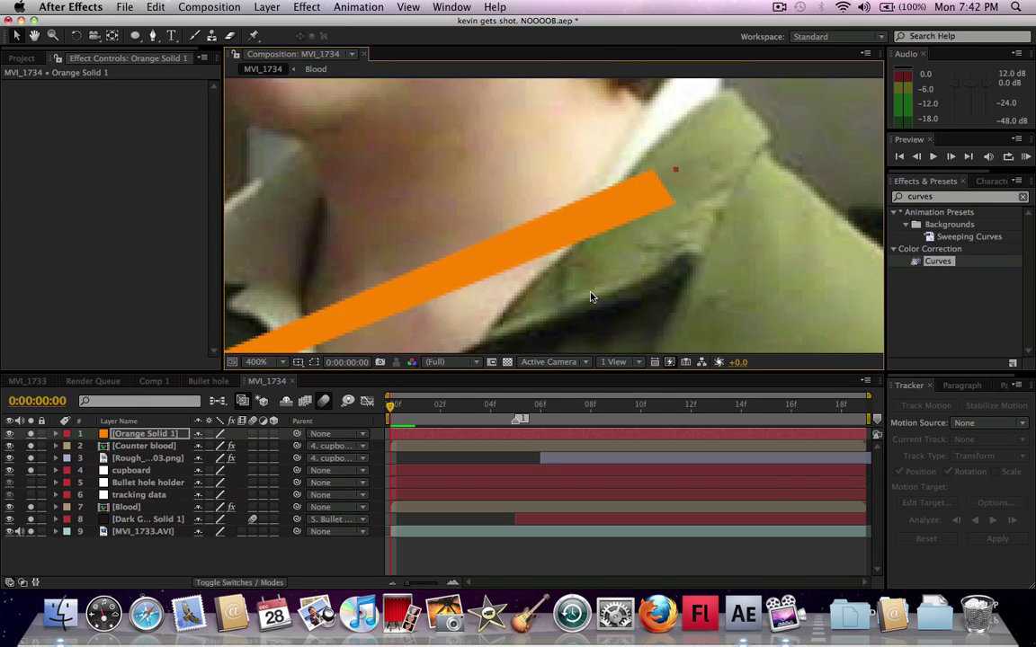
{"action": "left_click", "coordinate": [284, 327]}
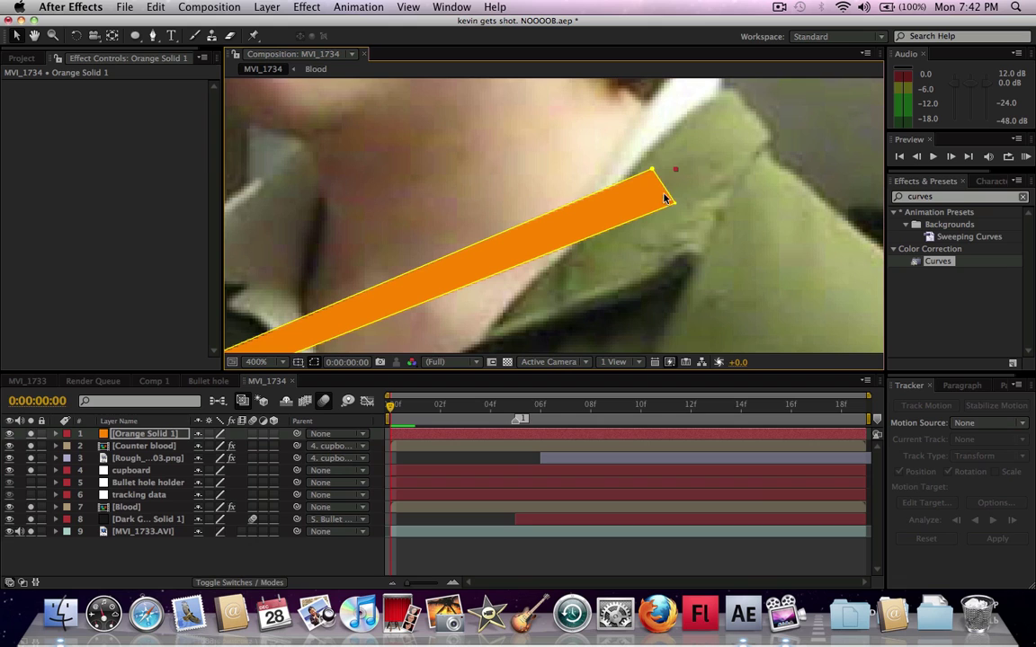
{"action": "left_click_drag", "start_coordinate": [674, 206], "coordinate": [655, 182]}
{"action": "scroll", "coordinate": [653, 185], "scroll_direction": "down", "scroll_amount": 2}
{"action": "key", "text": "comma"}
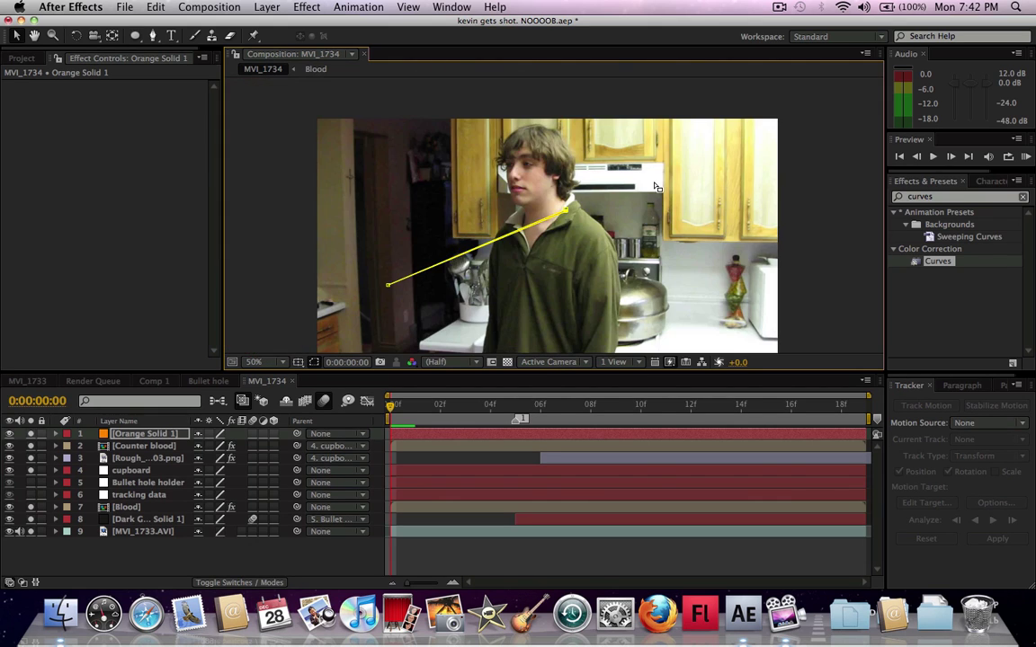
{"action": "key", "text": "h"}
{"action": "left_click_drag", "start_coordinate": [555, 312], "coordinate": [590, 261]}
{"action": "key", "text": "v"}
{"action": "left_click", "coordinate": [315, 363]}
Step: Move the current time to frame 5 and set the orange streak's mask feather to 8 pixels
{"action": "left_click_drag", "start_coordinate": [390, 371], "coordinate": [562, 393]}
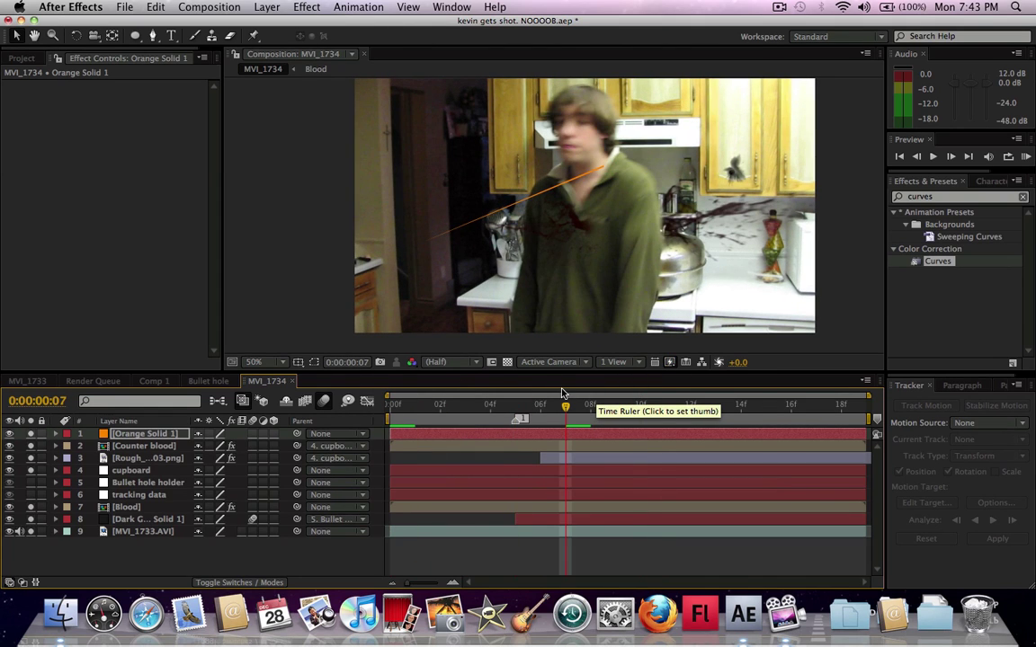
{"action": "left_click_drag", "start_coordinate": [566, 405], "coordinate": [518, 417]}
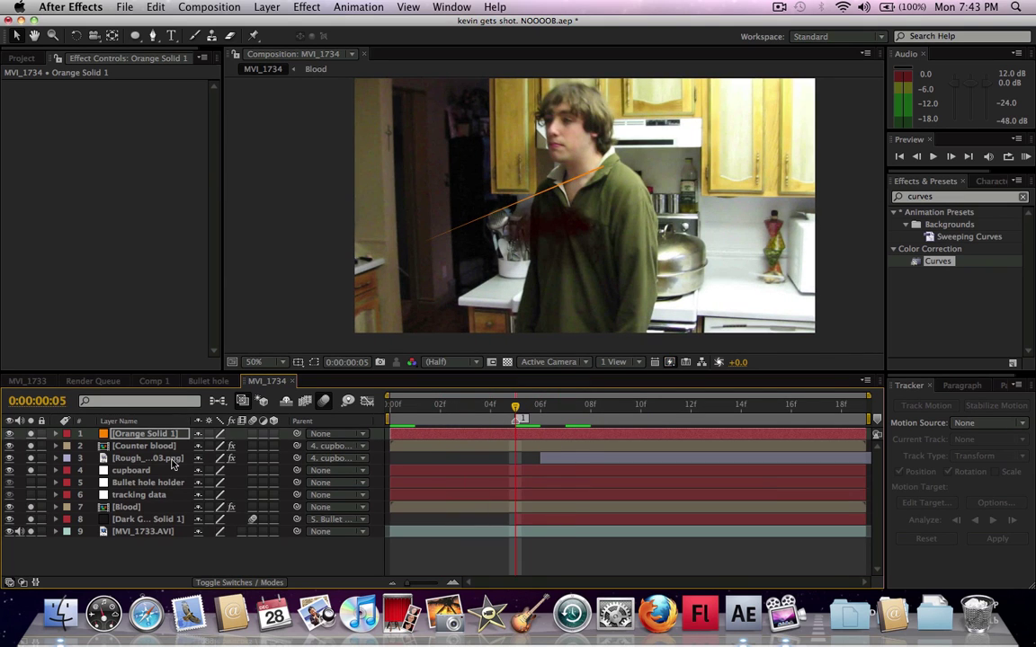
{"action": "key", "text": "f"}
{"action": "mouse_move", "coordinate": [233, 457]}
{"action": "left_mouse_down"}
{"action": "mouse_move", "coordinate": [259, 458]}
{"action": "mouse_move", "coordinate": [238, 458]}
{"action": "left_mouse_up"}
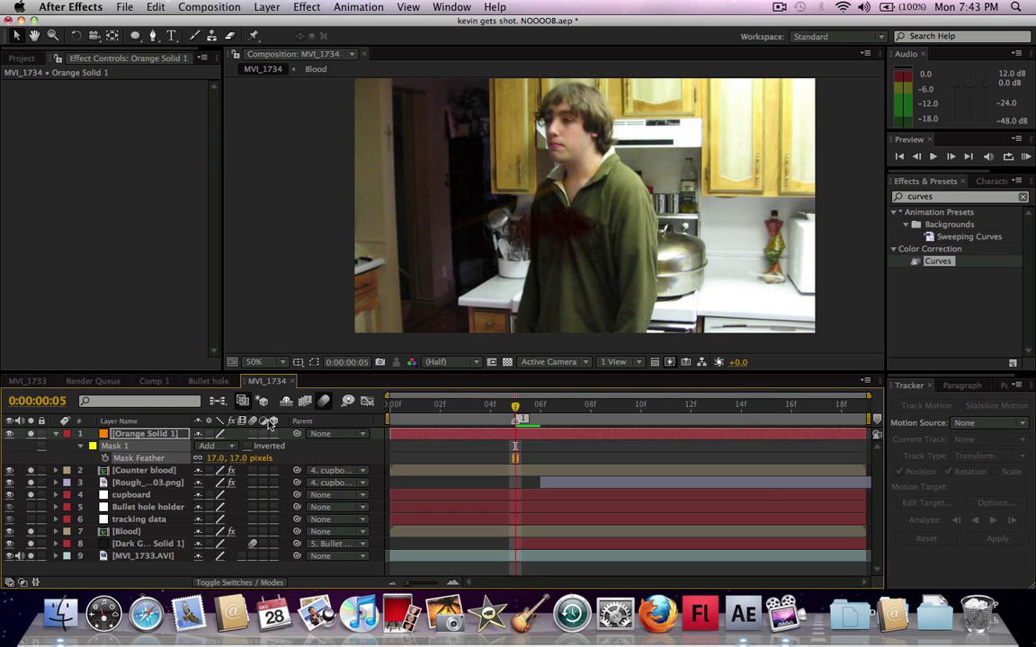
{"action": "left_click_drag", "start_coordinate": [243, 457], "coordinate": [216, 458]}
Step: Apply the Glow effect to the orange streak with a glow radius of 139 and an intensity of 4.7
{"action": "left_click", "coordinate": [879, 196]}
{"action": "type", "text": "glow"}
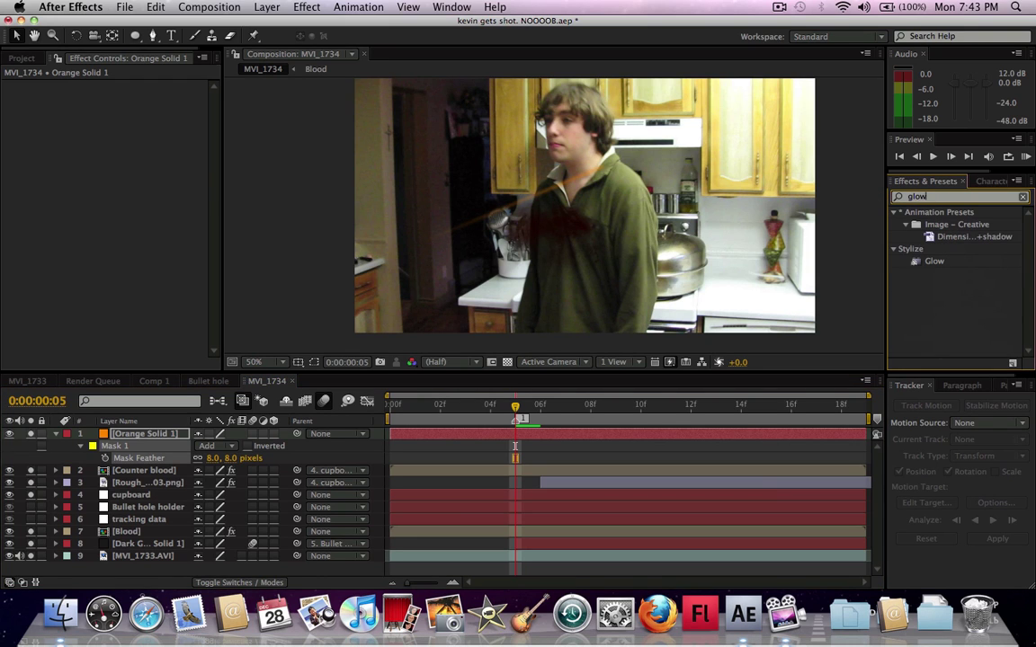
{"action": "left_click_drag", "start_coordinate": [925, 262], "coordinate": [526, 216]}
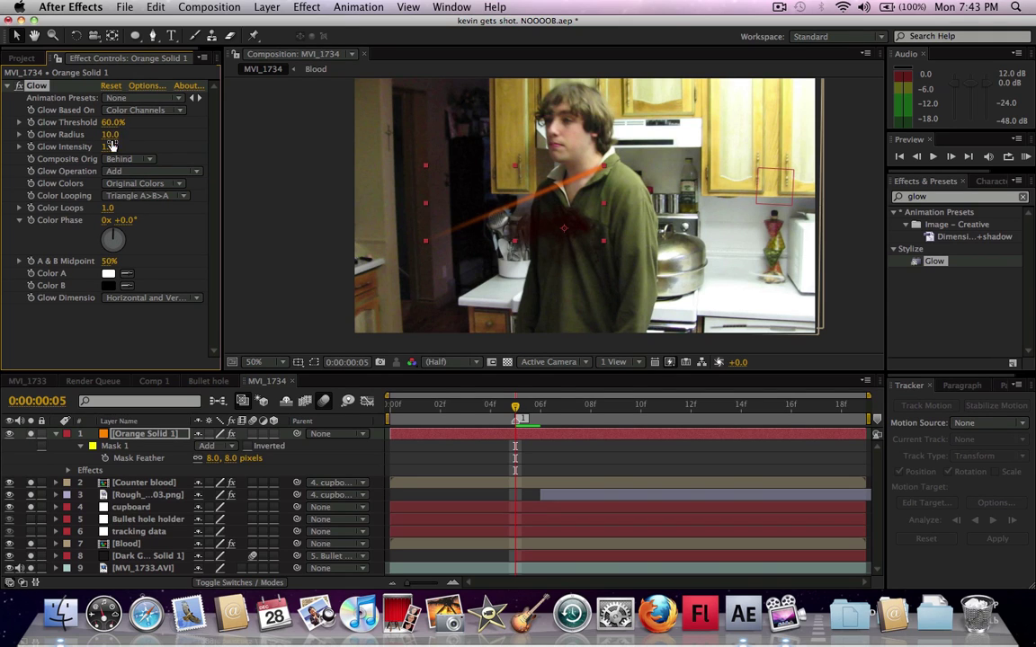
{"action": "left_click_drag", "start_coordinate": [106, 145], "coordinate": [163, 149]}
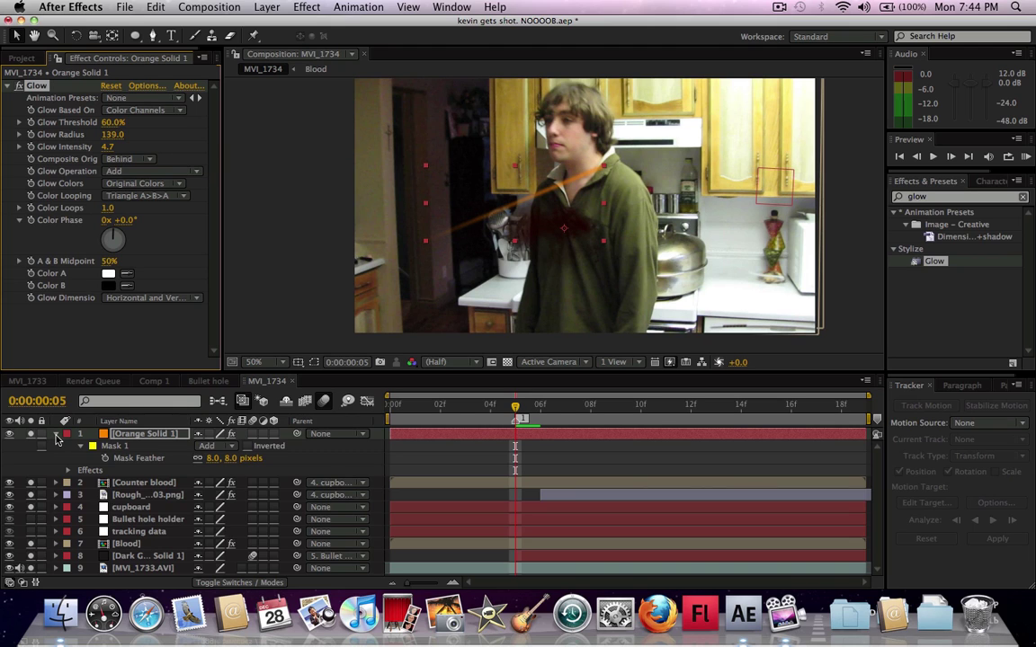
Step: Set the mask expansion of the orange solid to -1 pixel
{"action": "left_click", "coordinate": [56, 434]}
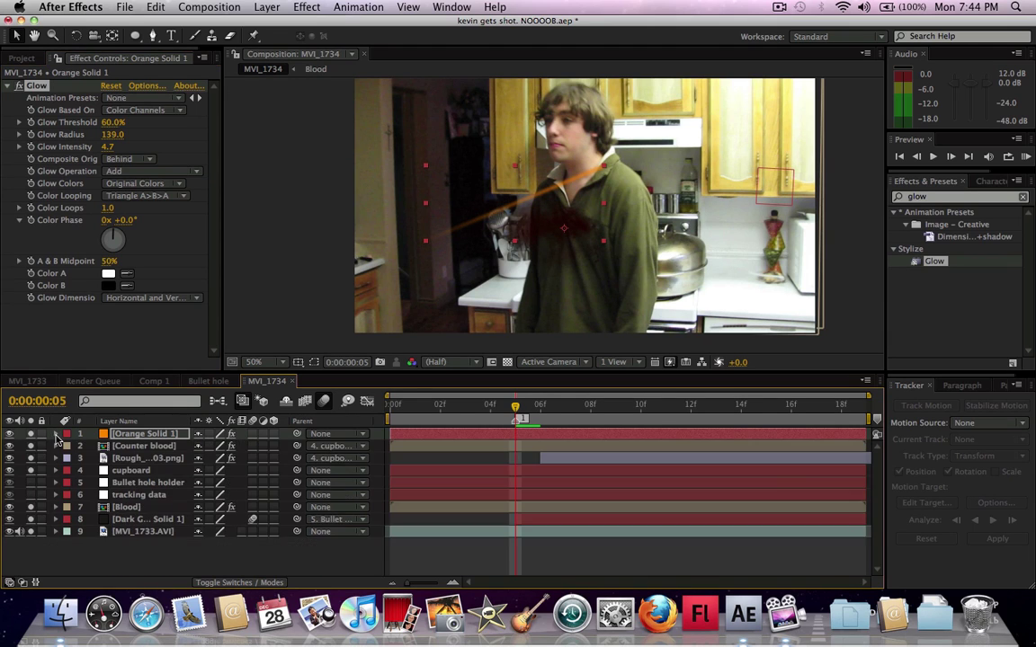
{"action": "left_click", "coordinate": [55, 434]}
{"action": "left_click_drag", "start_coordinate": [201, 507], "coordinate": [199, 508]}
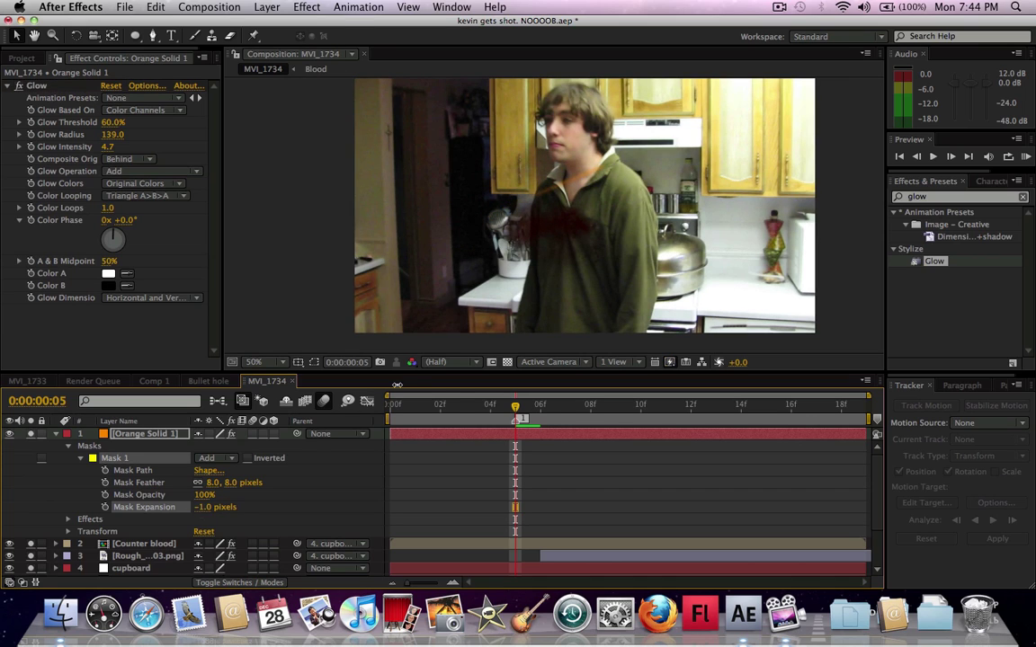
Step: Place the orange streak outside the frame's lower-left corner and add a Position keyframe of -132, 884 at frame 3
{"action": "mouse_move", "coordinate": [567, 180]}
{"action": "left_mouse_down"}
{"action": "mouse_move", "coordinate": [530, 250]}
{"action": "mouse_move", "coordinate": [554, 248]}
{"action": "left_mouse_up"}
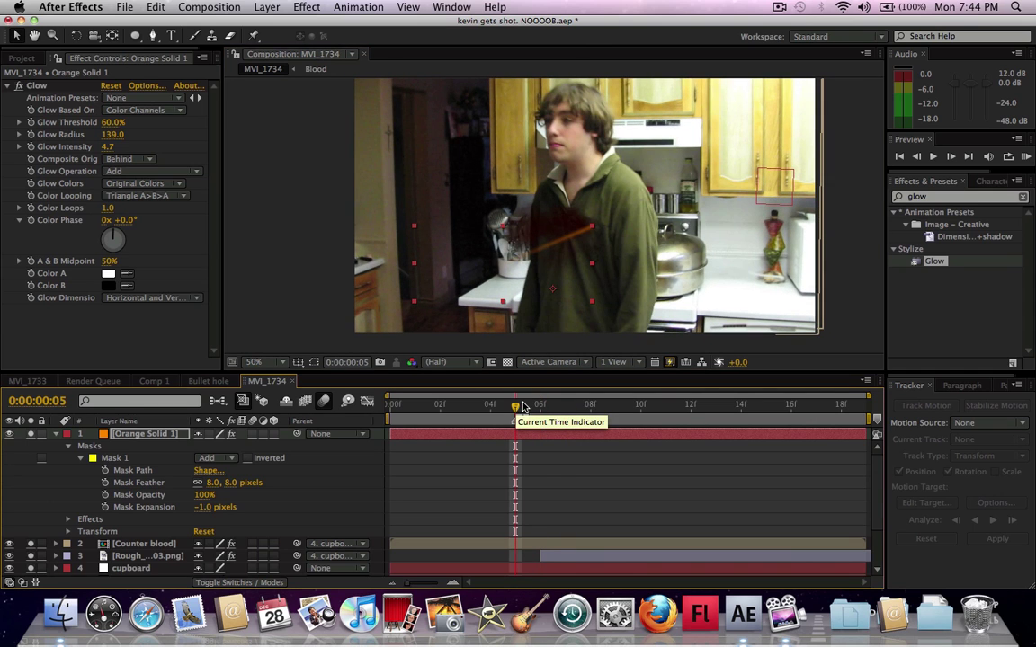
{"action": "mouse_move", "coordinate": [525, 406]}
{"action": "left_mouse_down"}
{"action": "mouse_move", "coordinate": [534, 406]}
{"action": "mouse_move", "coordinate": [529, 386]}
{"action": "left_mouse_up"}
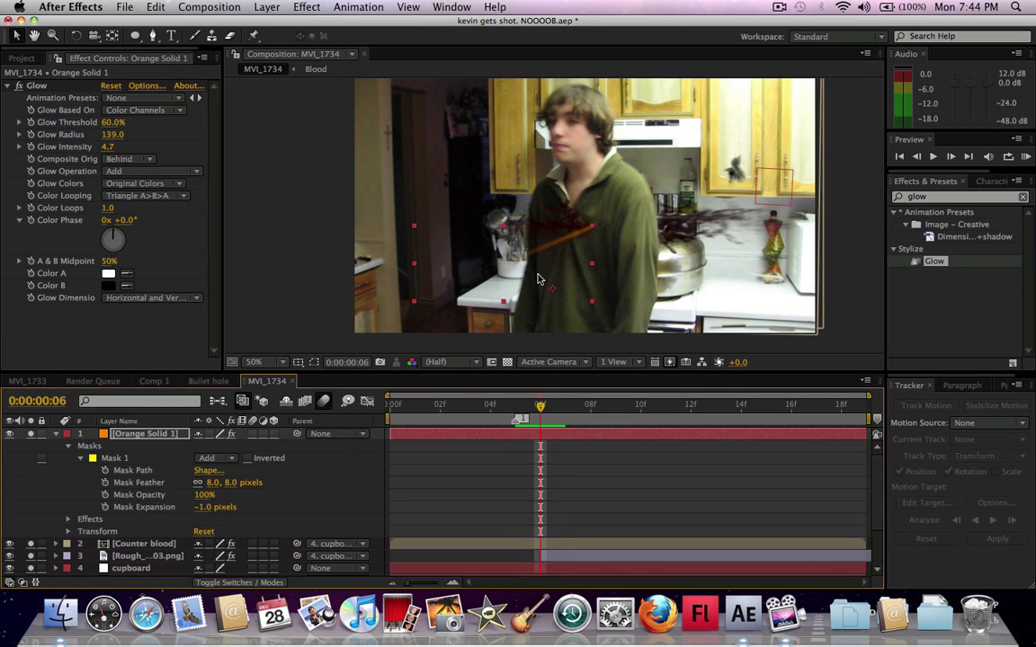
{"action": "left_click_drag", "start_coordinate": [553, 255], "coordinate": [311, 351]}
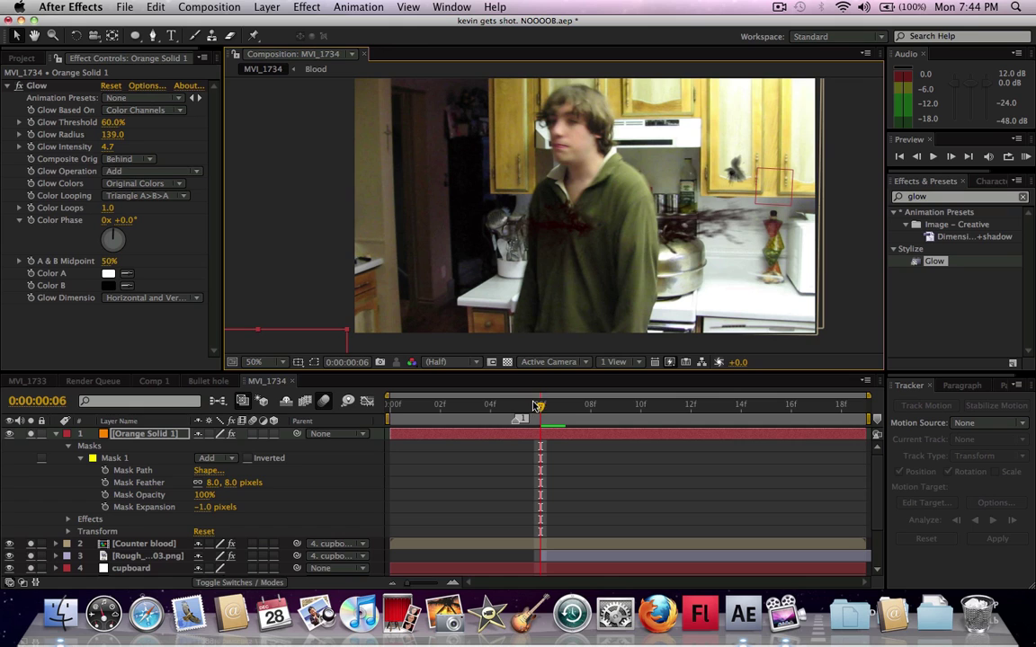
{"action": "left_click_drag", "start_coordinate": [542, 409], "coordinate": [466, 409]}
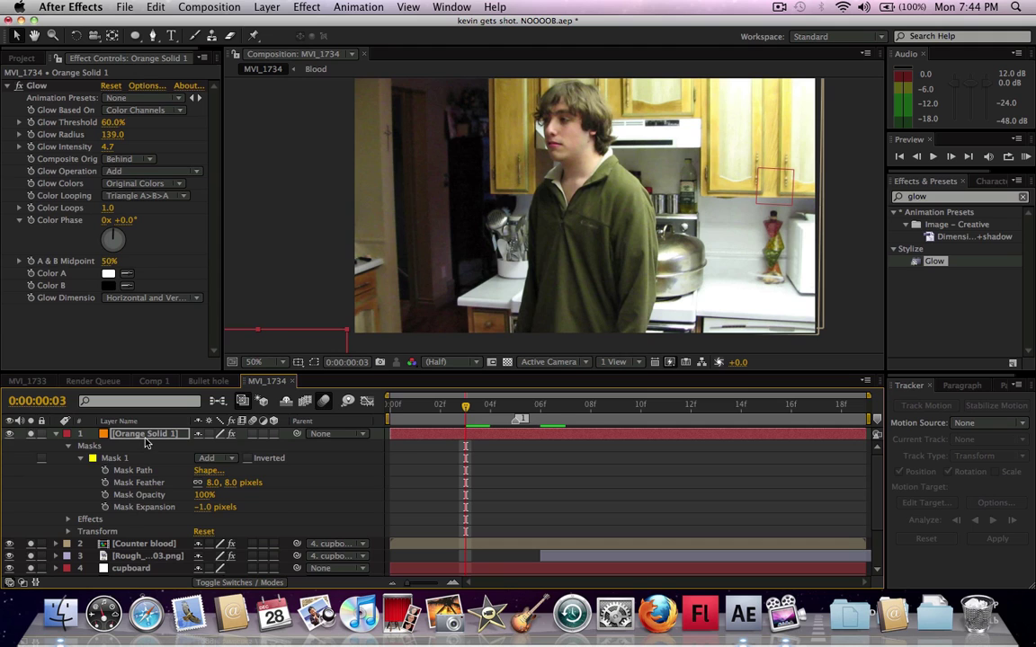
{"action": "key", "text": "p"}
{"action": "left_click", "coordinate": [93, 446]}
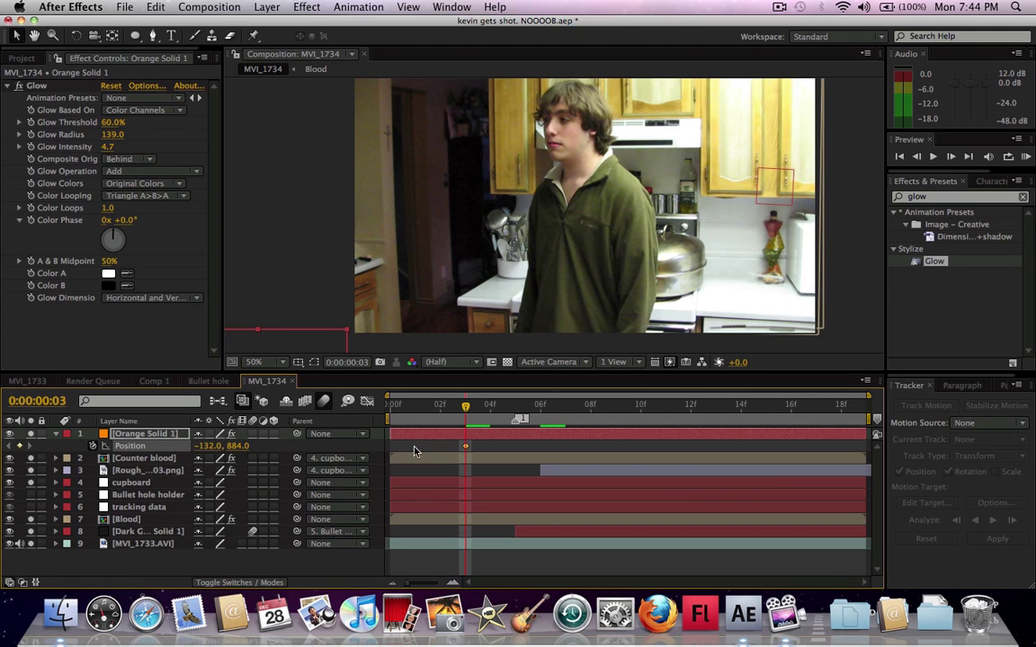
Step: At frame 5, move the streak onto the man's chest at position 556, 600 and play back the animation
{"action": "left_click_drag", "start_coordinate": [467, 410], "coordinate": [508, 409]}
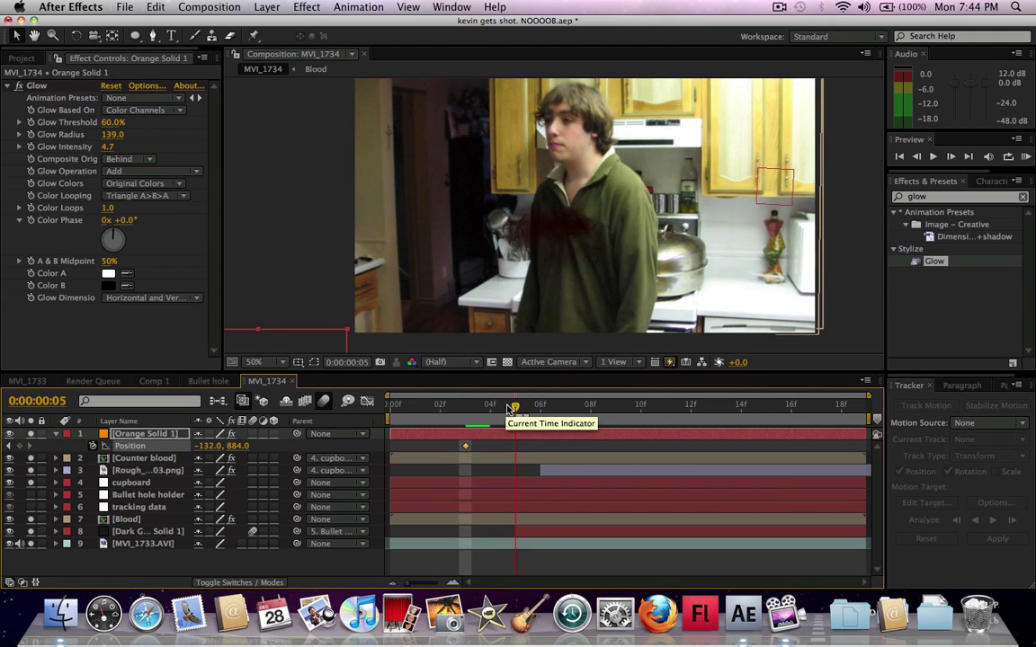
{"action": "left_click_drag", "start_coordinate": [329, 343], "coordinate": [575, 239]}
{"action": "left_click_drag", "start_coordinate": [516, 408], "coordinate": [391, 406]}
{"action": "key", "text": "space"}
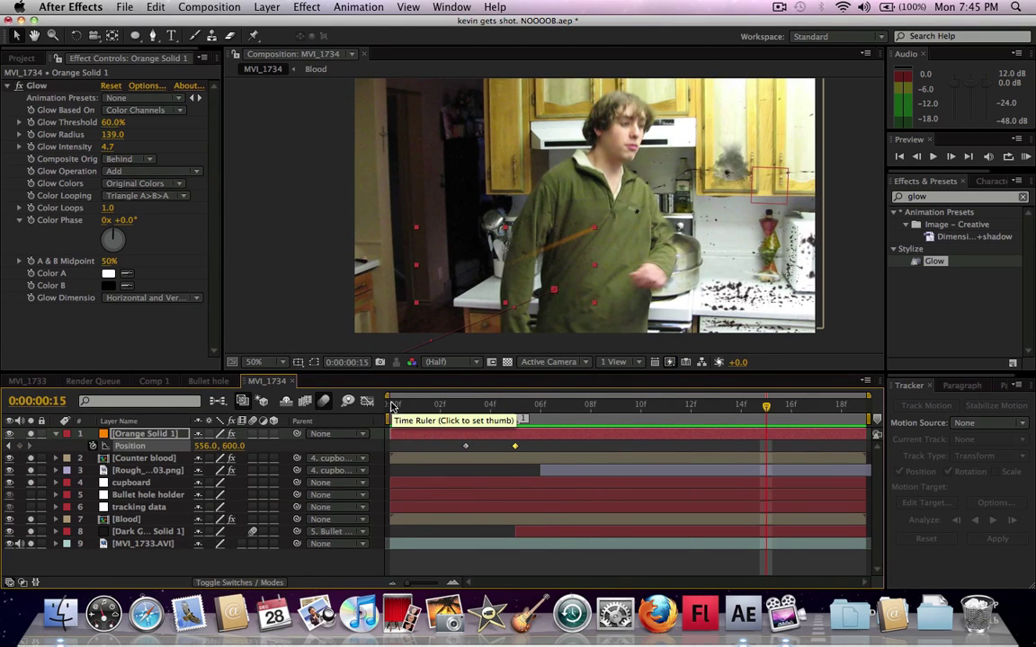
Step: Shift the streak's first Position keyframe to frame 4 and check its motion up to frame 5
{"action": "left_click_drag", "start_coordinate": [467, 445], "coordinate": [490, 446]}
{"action": "key", "text": "space"}
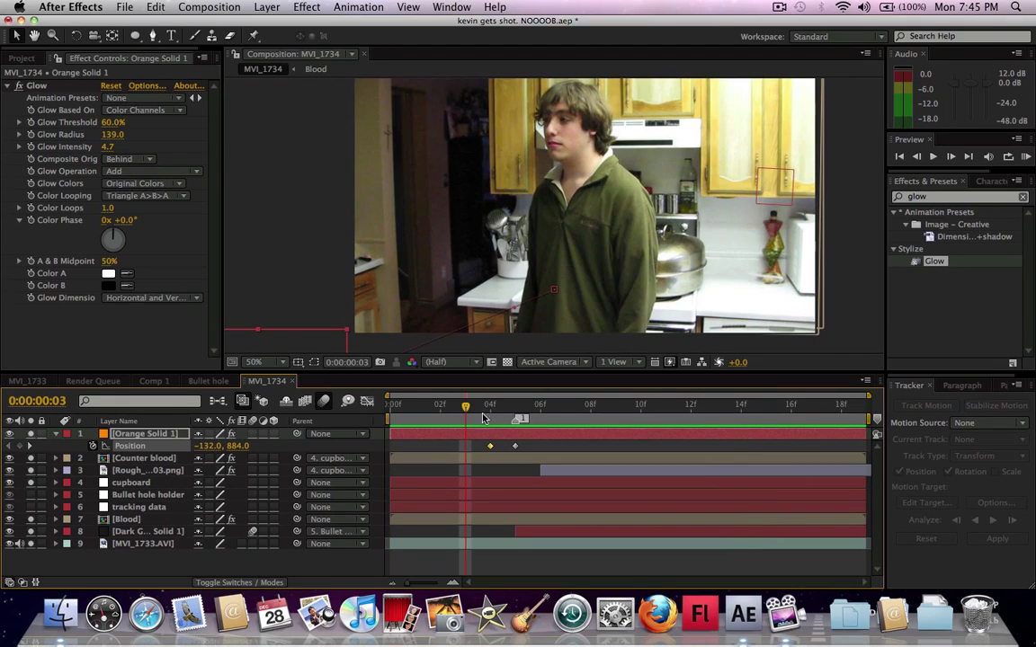
{"action": "left_click", "coordinate": [488, 413]}
{"action": "left_click", "coordinate": [505, 414]}
{"action": "mouse_move", "coordinate": [505, 411]}
{"action": "left_mouse_down"}
{"action": "mouse_move", "coordinate": [474, 413]}
{"action": "mouse_move", "coordinate": [510, 411]}
{"action": "left_mouse_up"}
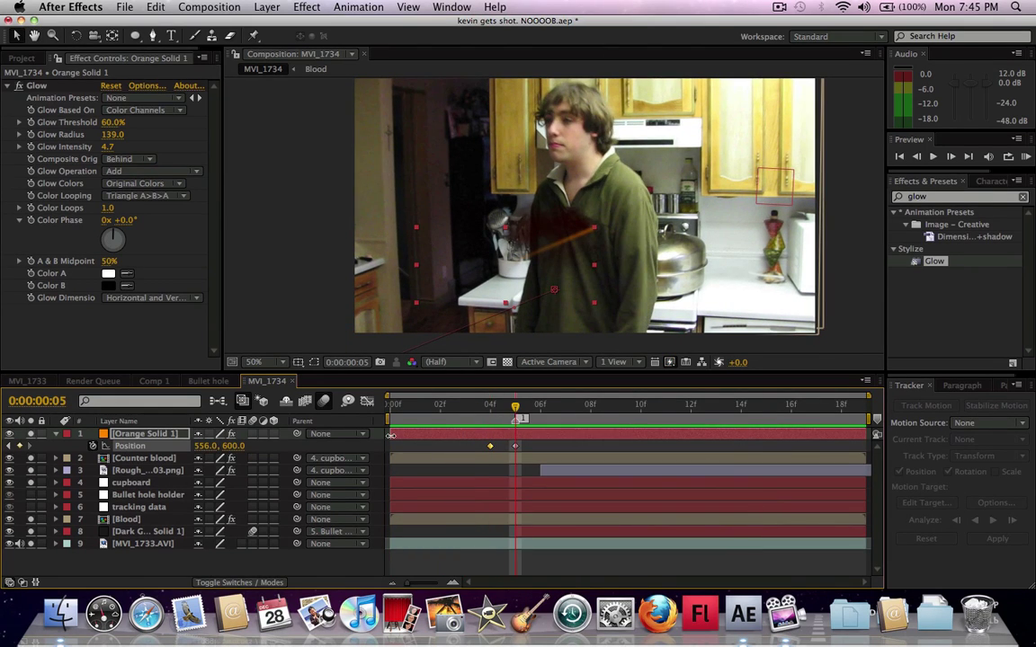
Step: Add a 100% Opacity keyframe to the streak at frame 5 and move it past the man to position 950, 446 at frame 6
{"action": "key", "text": "shift+t"}
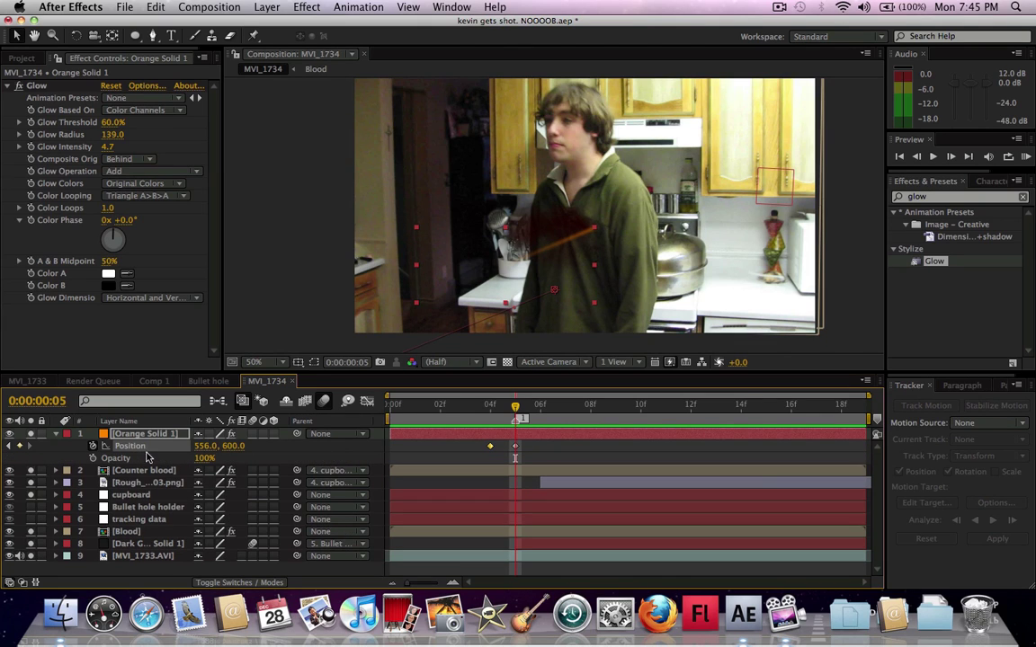
{"action": "left_click", "coordinate": [93, 458]}
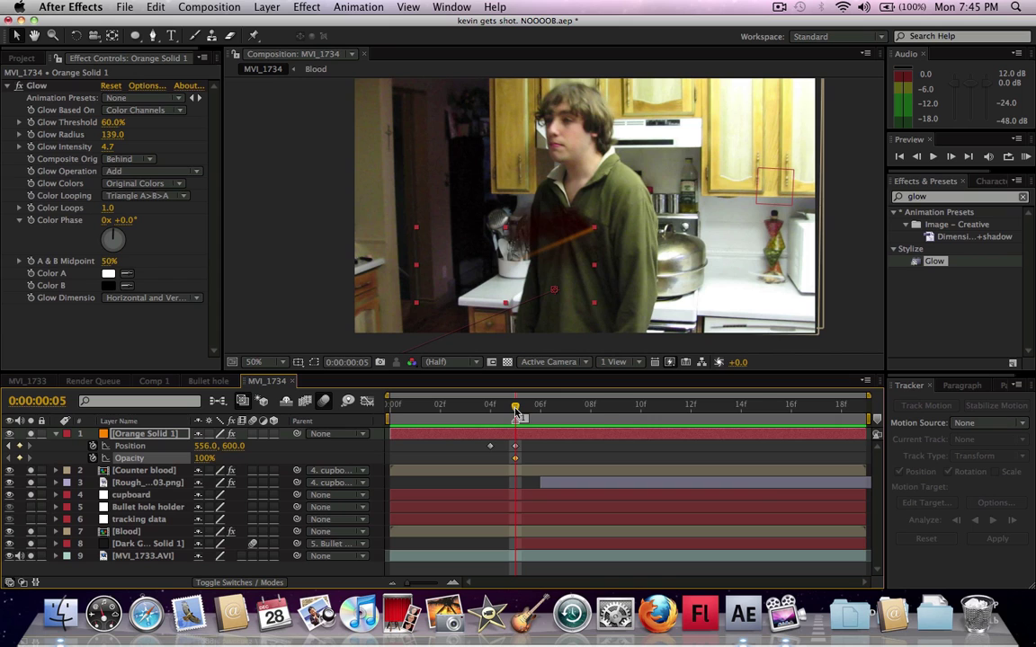
{"action": "left_click_drag", "start_coordinate": [529, 410], "coordinate": [540, 410]}
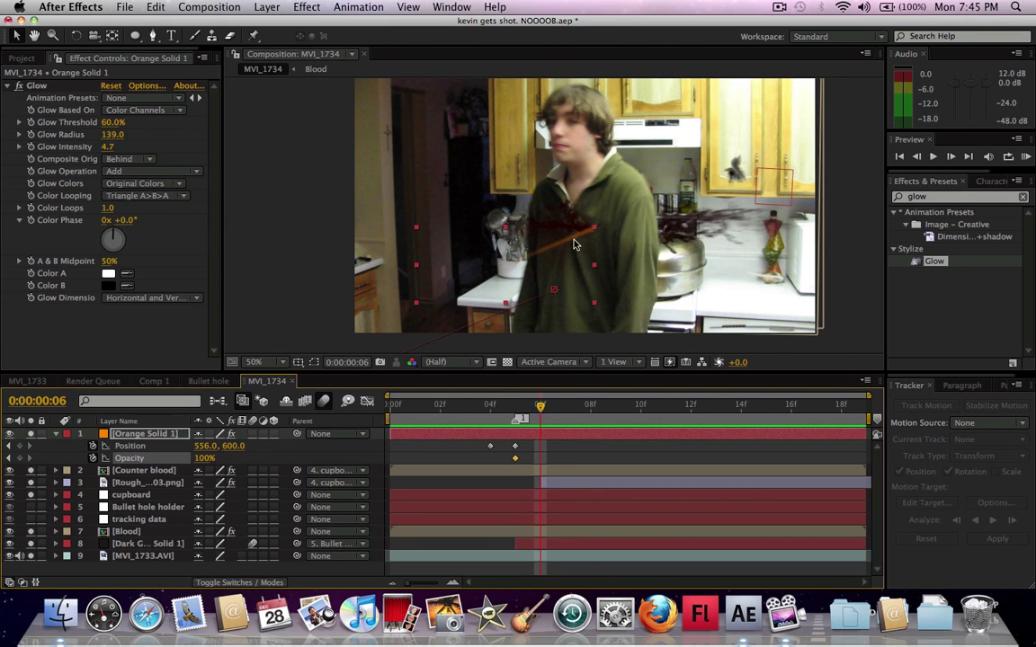
{"action": "left_click_drag", "start_coordinate": [575, 243], "coordinate": [718, 186]}
{"action": "key", "text": "space"}
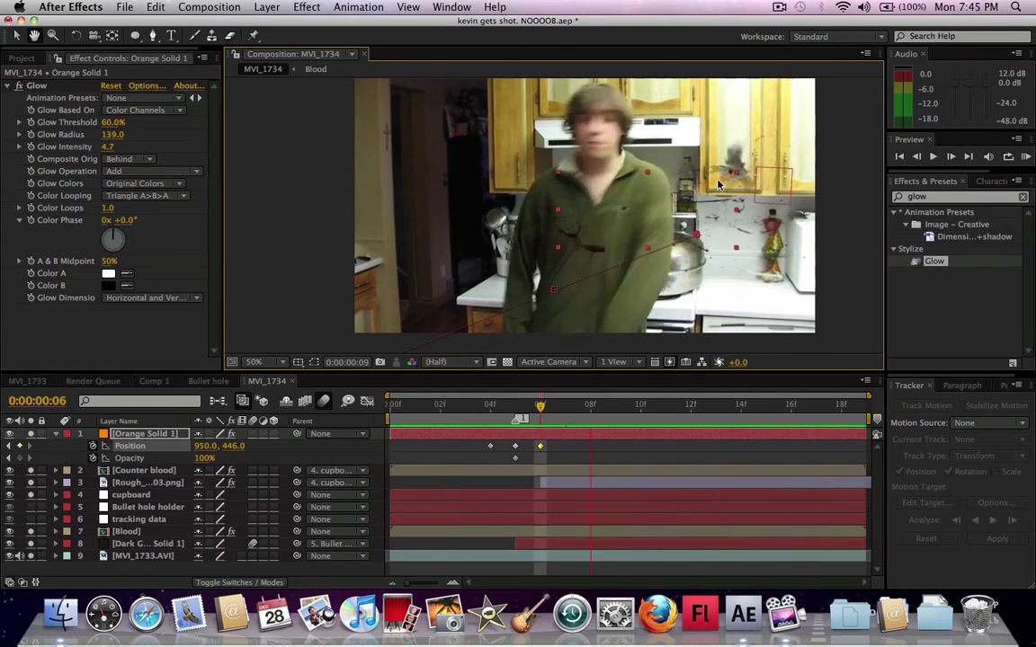
Step: Trim the end of the orange streak layer to frame 6 and play back the composition
{"action": "left_click", "coordinate": [542, 407]}
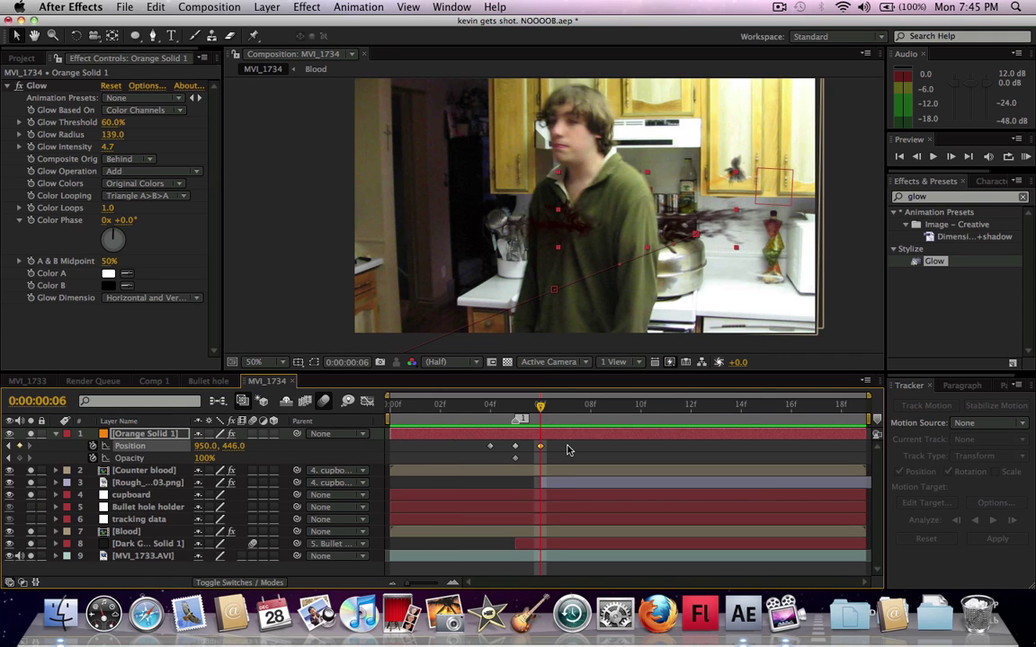
{"action": "key", "text": "alt+bracketright"}
{"action": "key", "text": "space"}
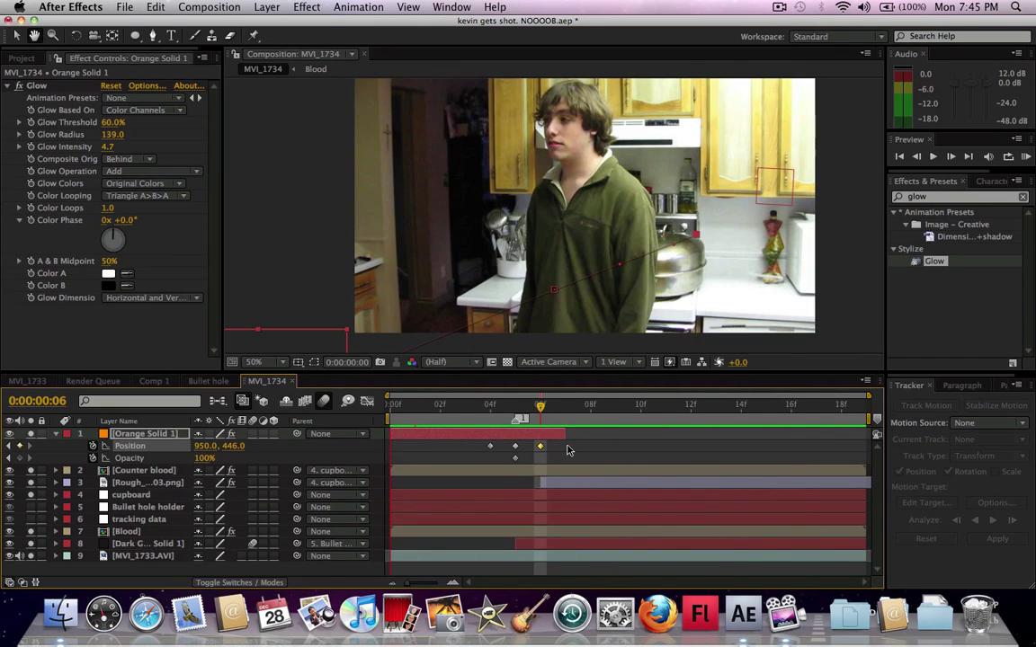
Step: Examine the streak's travel through frames 5 and 6, and replay the shot from the start
{"action": "left_click", "coordinate": [435, 413]}
{"action": "left_click_drag", "start_coordinate": [435, 412], "coordinate": [519, 412]}
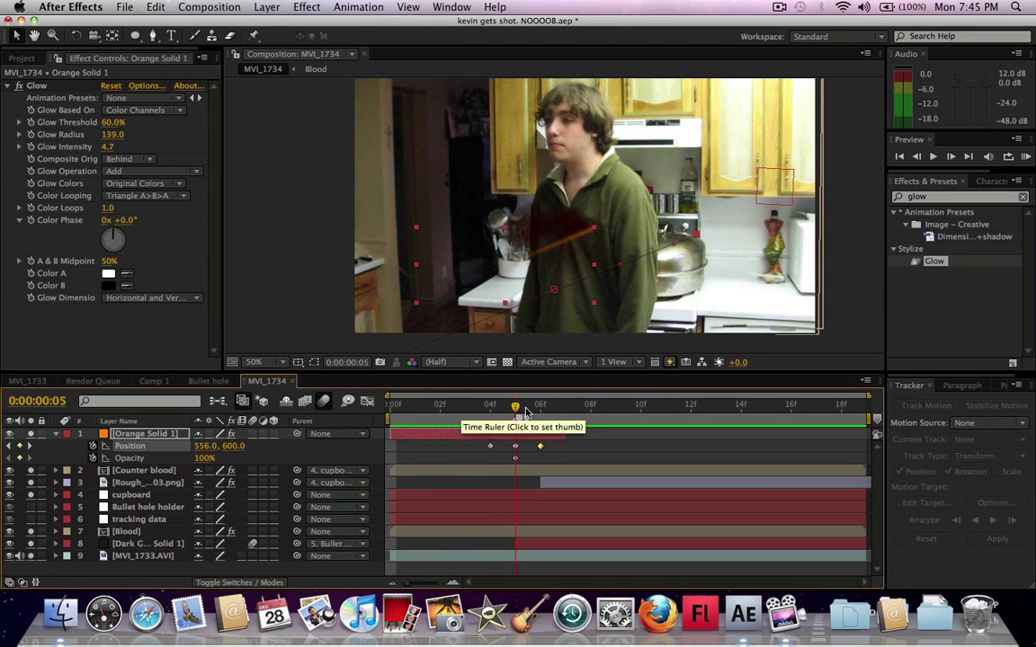
{"action": "left_click", "coordinate": [534, 410]}
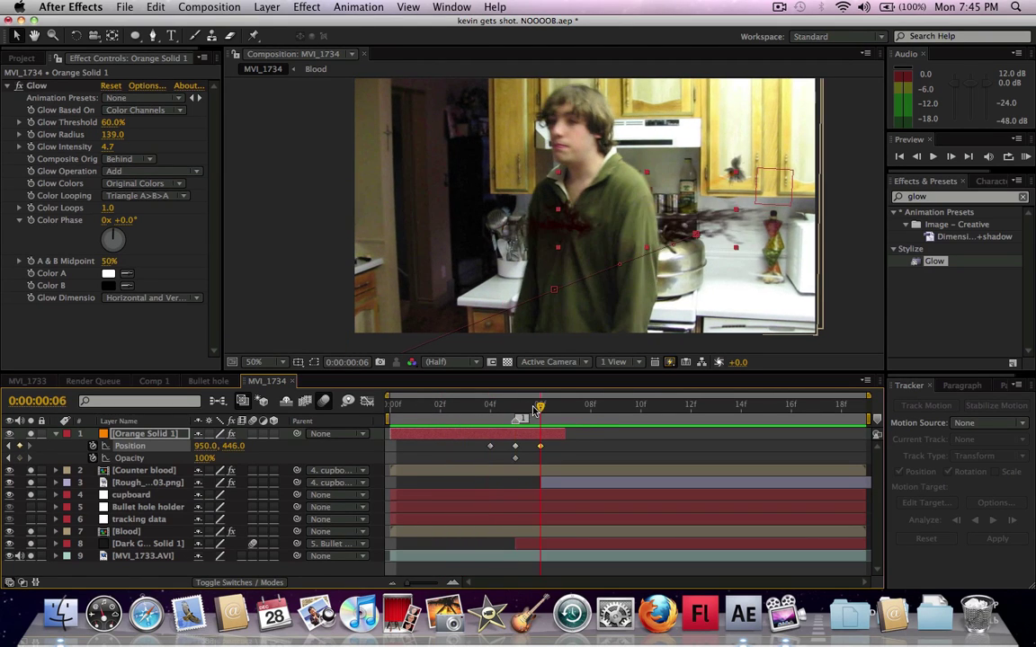
{"action": "key", "text": "space"}
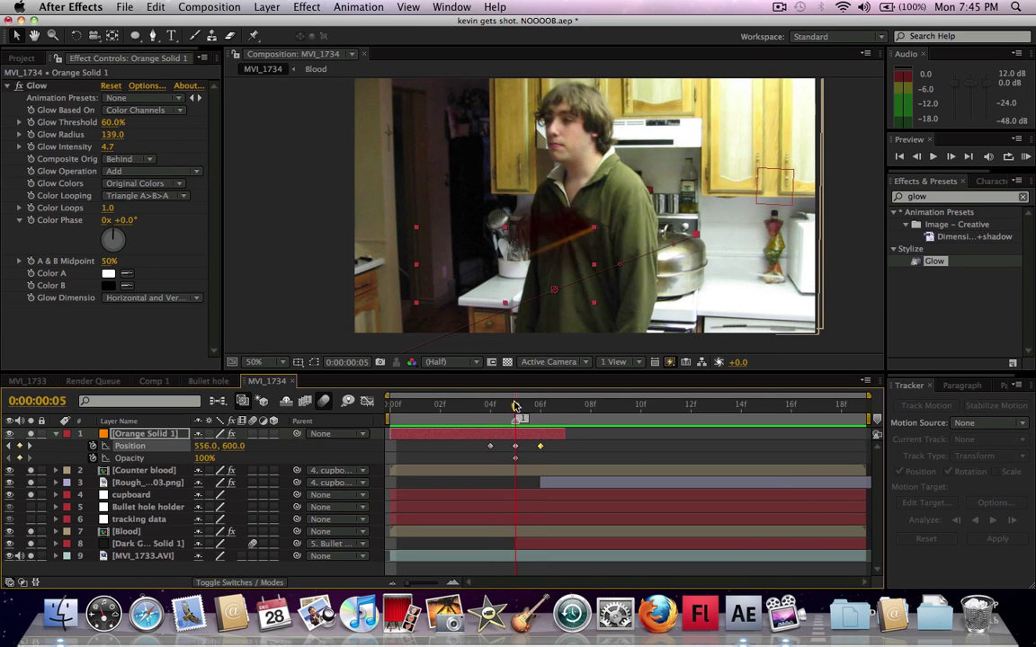
{"action": "left_click", "coordinate": [527, 398]}
{"action": "left_click_drag", "start_coordinate": [516, 406], "coordinate": [416, 407]}
{"action": "key", "text": "space"}
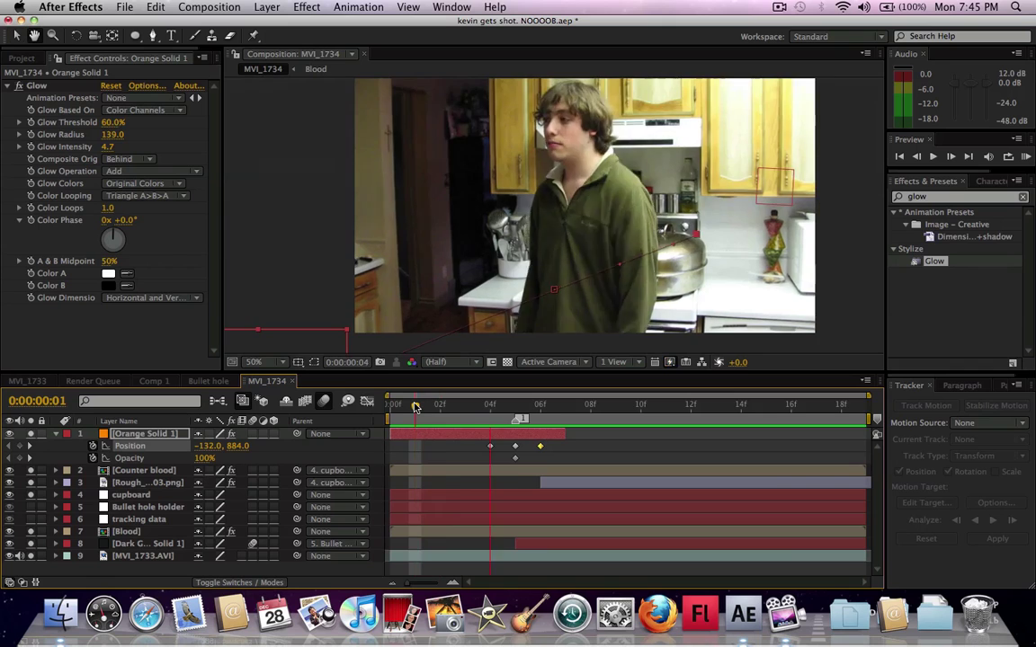
Step: Enable motion blur on the orange streak layer and play back the shot
{"action": "key", "text": "space"}
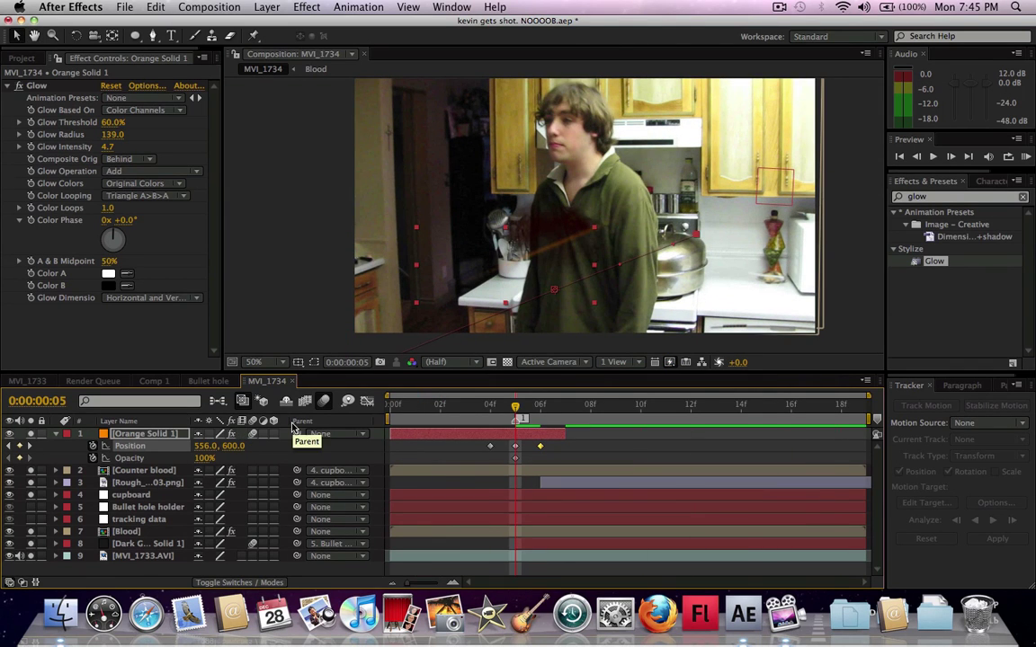
{"action": "key", "text": "space"}
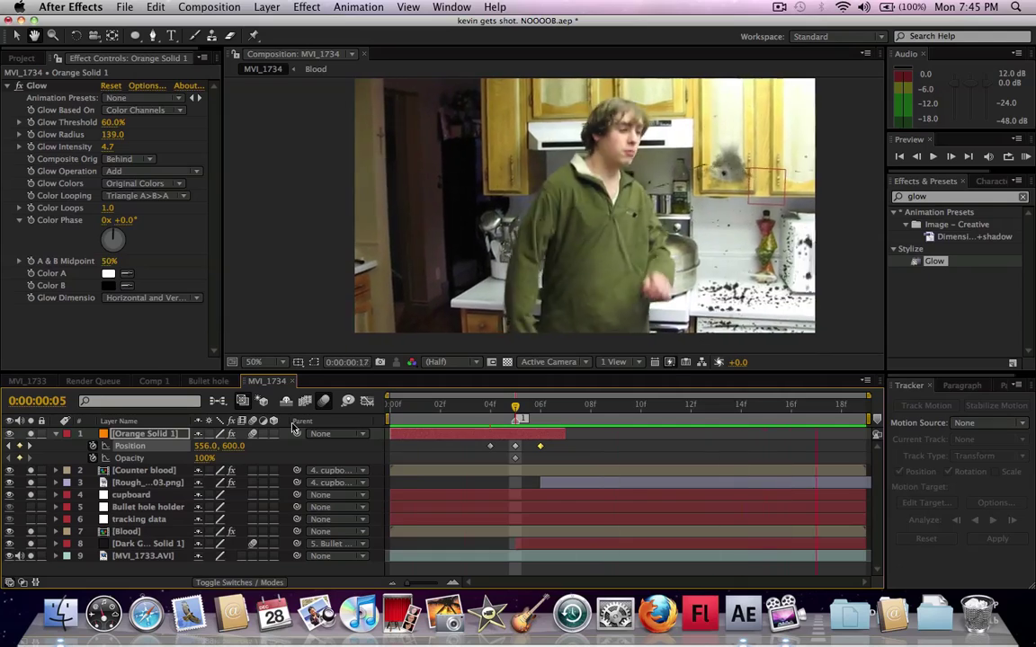